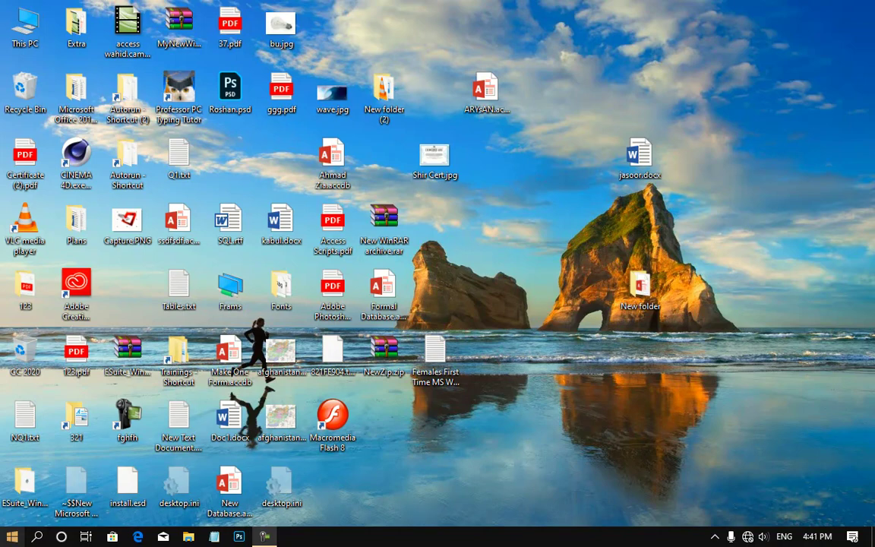
# Launch Word by running winword from the Run box to reach its start screen.
pyautogui.click(12, 536)
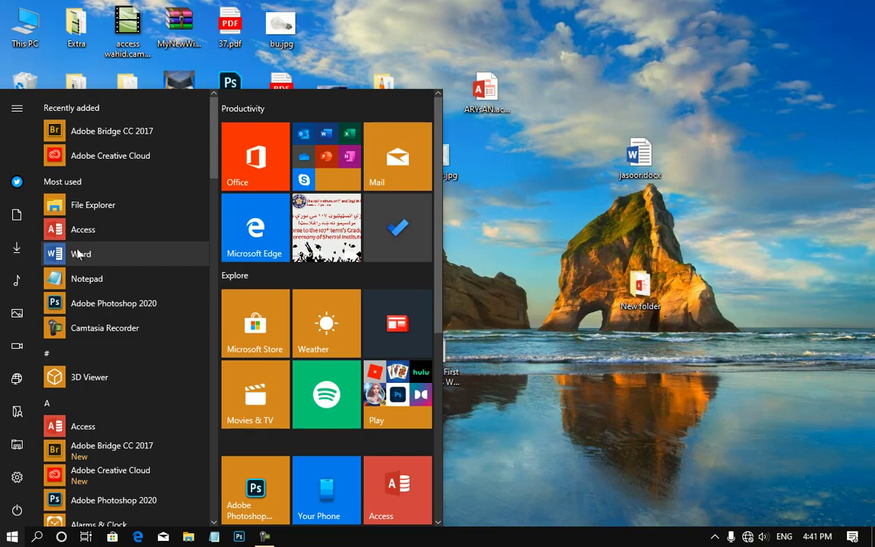
pyautogui.press('super+r')
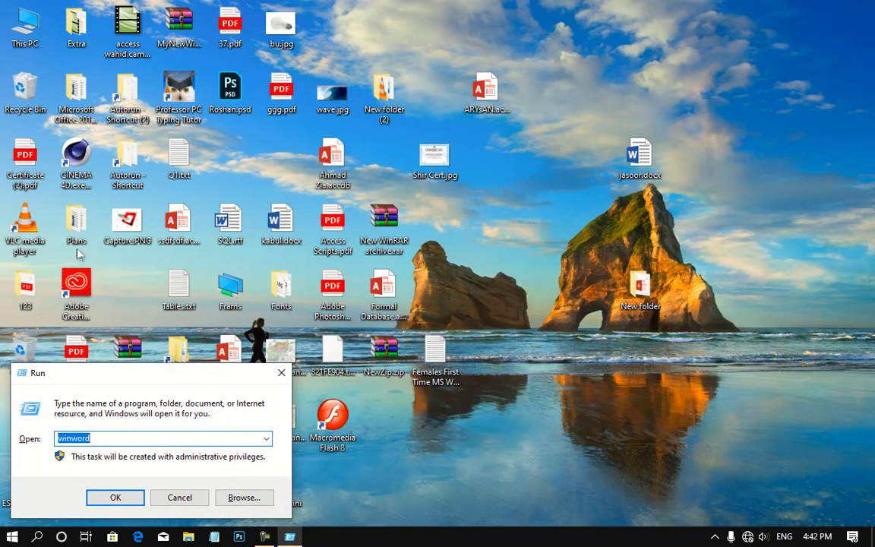
pyautogui.press('Return')
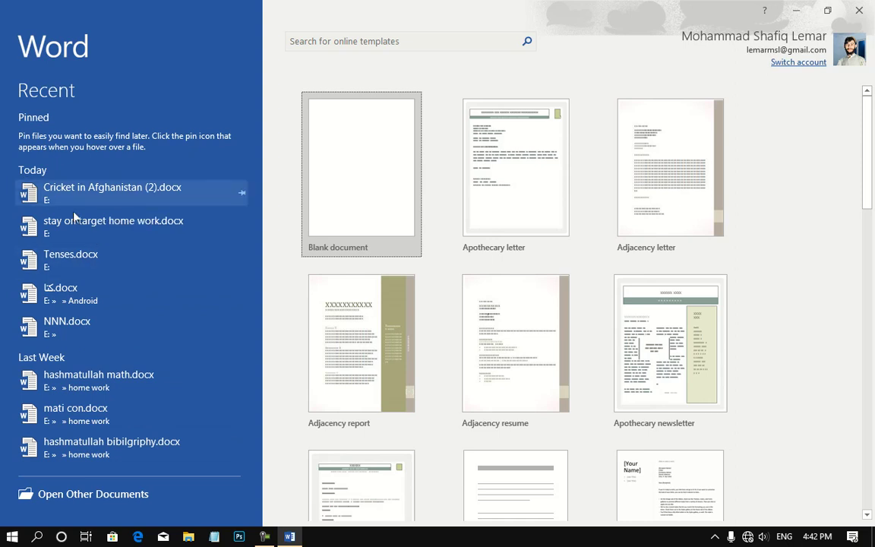
# Browse the Documents folder in the Open dialog, cancel it, and return to the New template gallery.
pyautogui.click(70, 495)
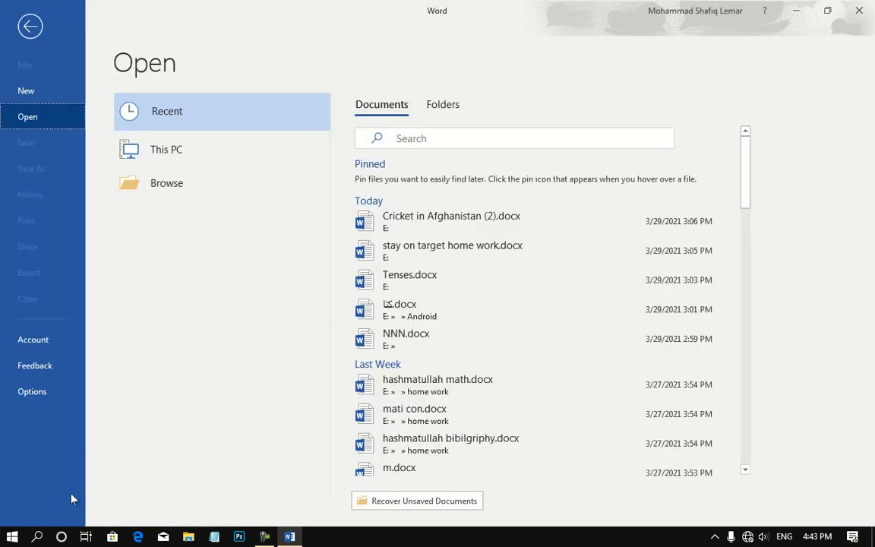
pyautogui.click(176, 187)
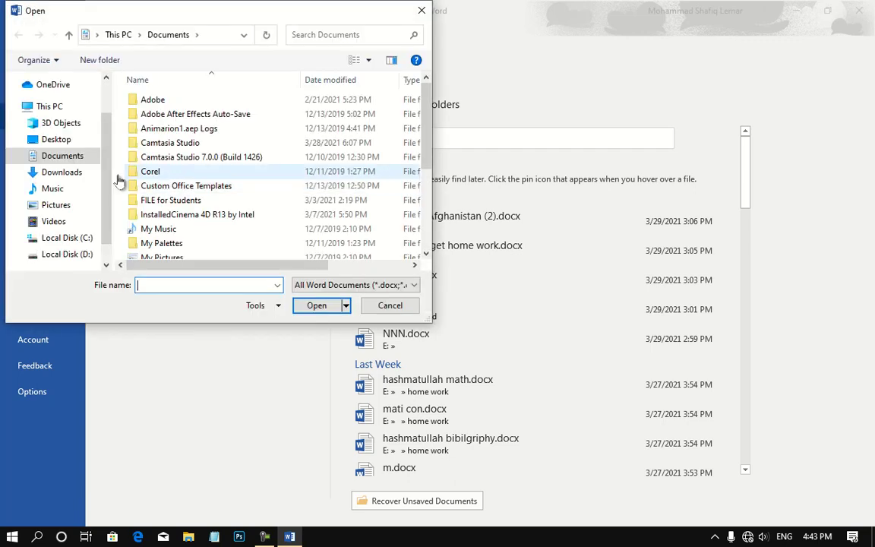
pyautogui.scroll(-3, 228, 201)
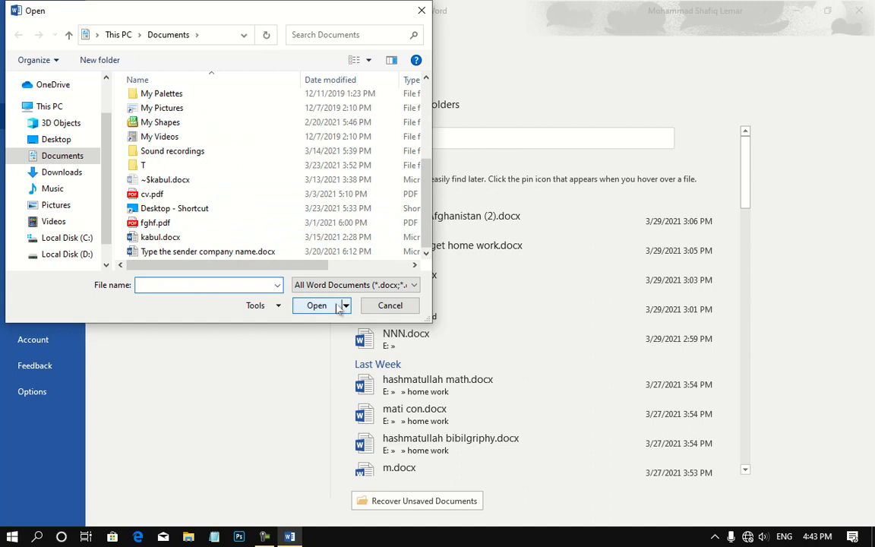
pyautogui.click(396, 308)
pyautogui.click(36, 85)
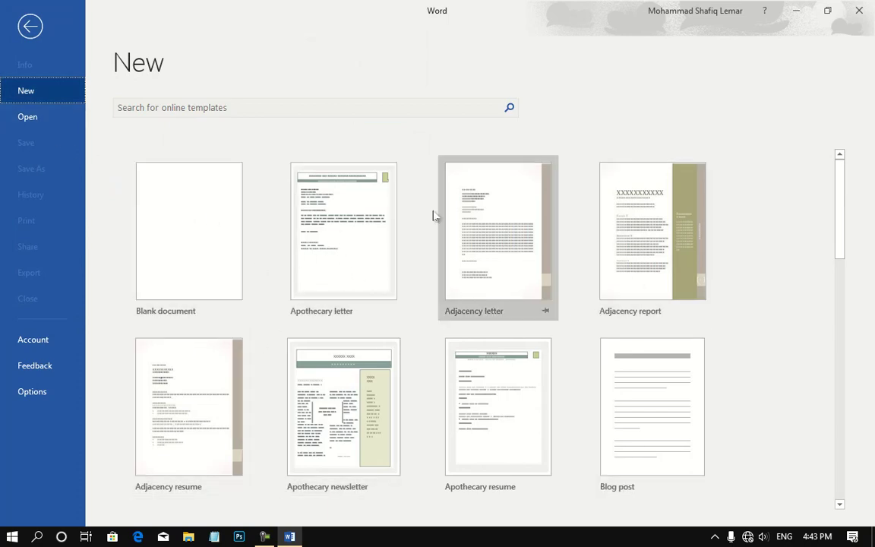
# Scroll the template gallery and create a document from the Red and black letter template.
pyautogui.scroll(-3, 334, 425)
pyautogui.scroll(-2, 325, 454)
pyautogui.scroll(-2, 272, 449)
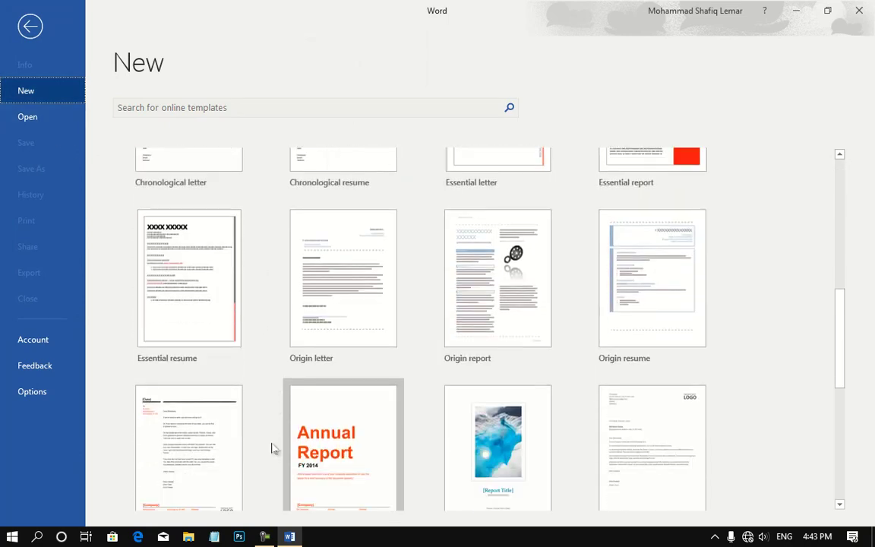
pyautogui.scroll(-2, 271, 448)
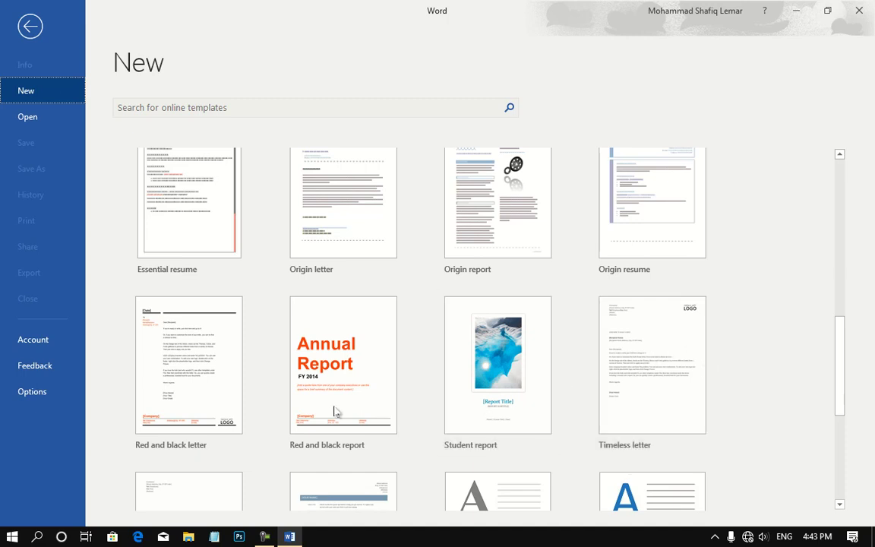
pyautogui.click(188, 378)
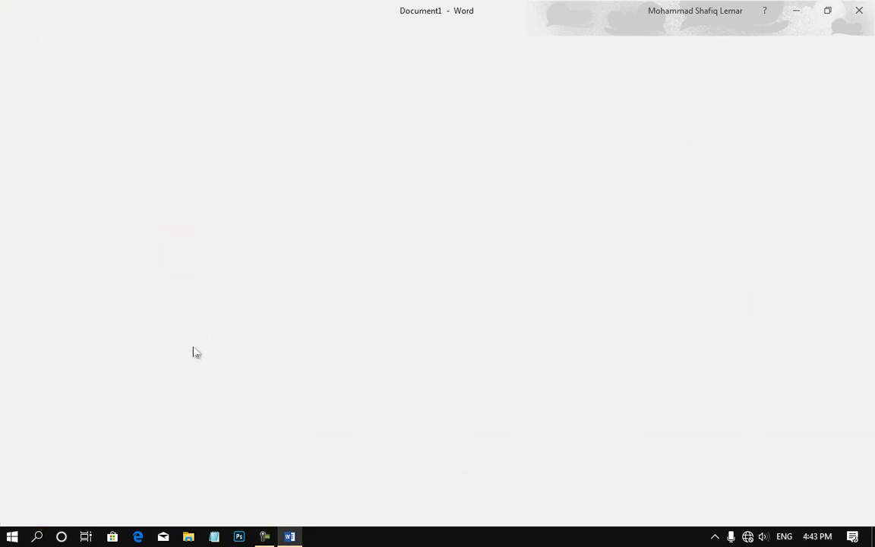
# Pick 31 in the date control's calendar so the letter reads 03.31.2021, then select the recipient block.
pyautogui.scroll(-3, 370, 314)
pyautogui.scroll(-4, 371, 314)
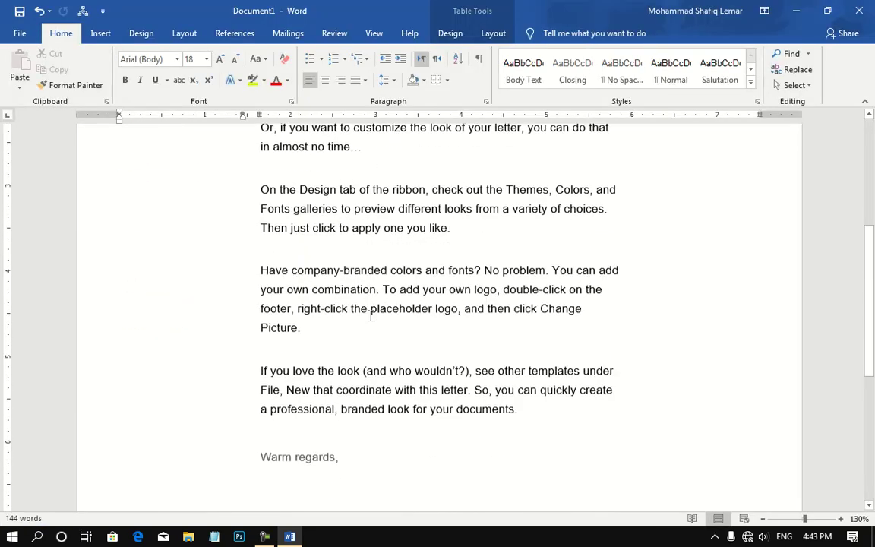
pyautogui.scroll(-3, 370, 313)
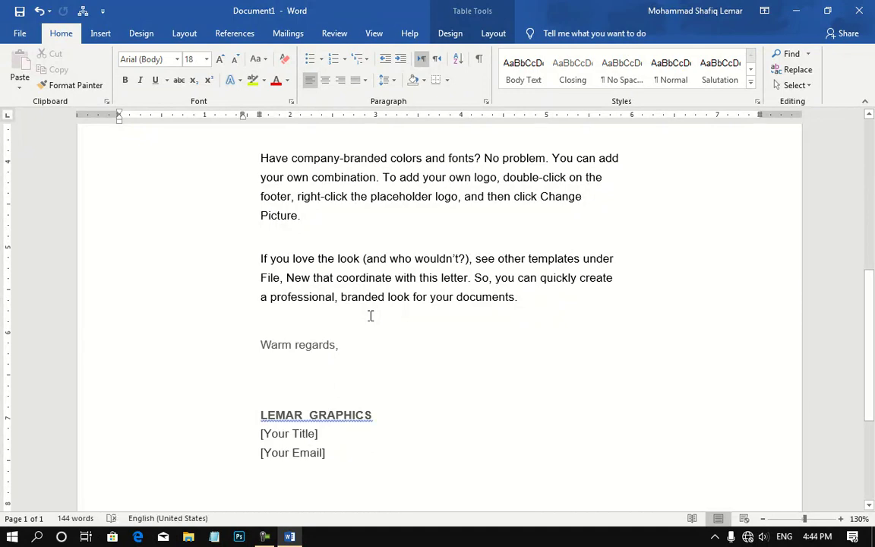
pyautogui.scroll(3, 370, 315)
pyautogui.scroll(1, 338, 312)
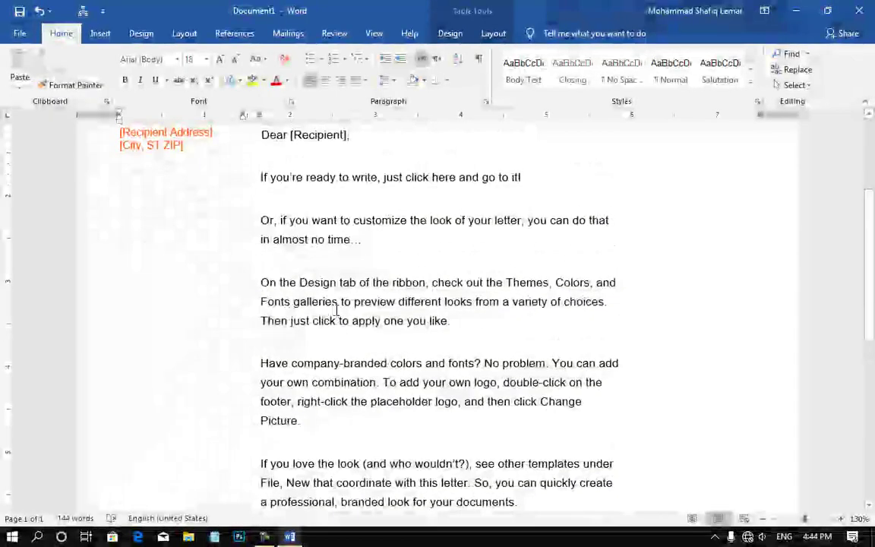
pyautogui.scroll(3, 322, 293)
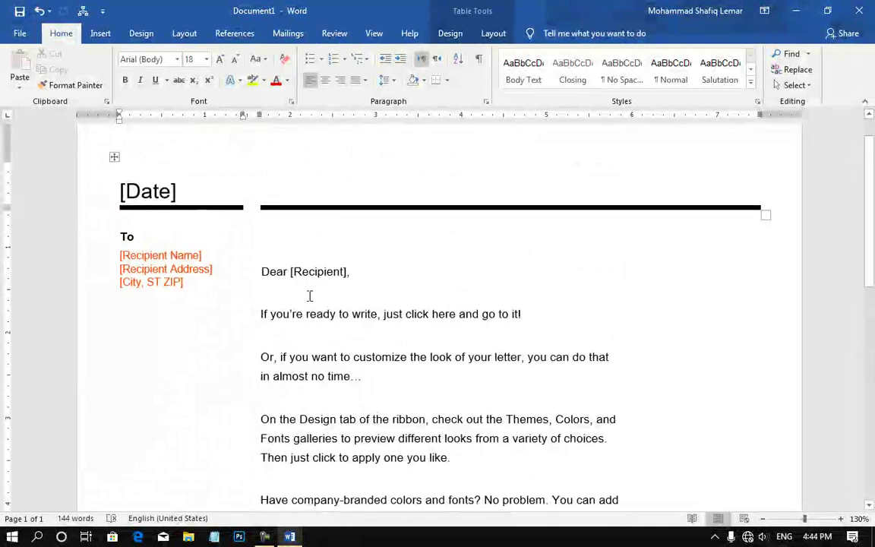
pyautogui.scroll(1, 308, 297)
pyautogui.click(148, 232)
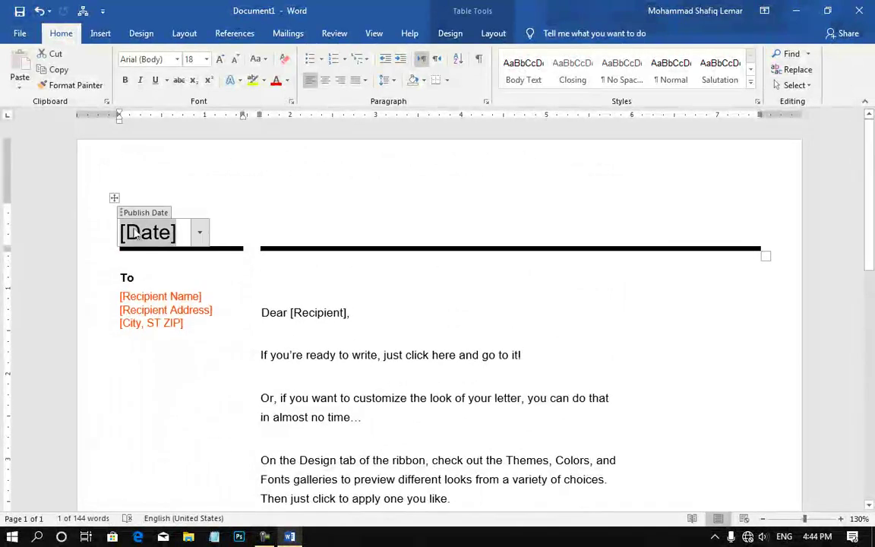
pyautogui.click(201, 233)
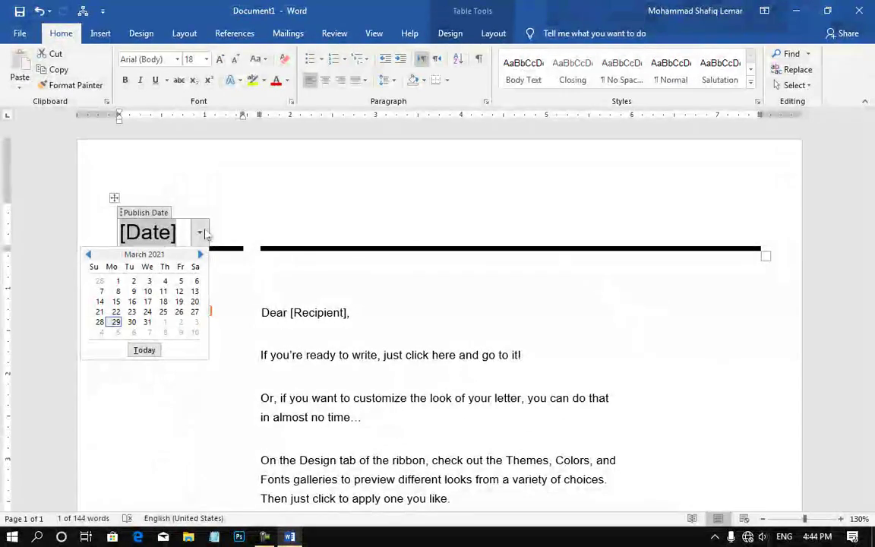
pyautogui.click(146, 322)
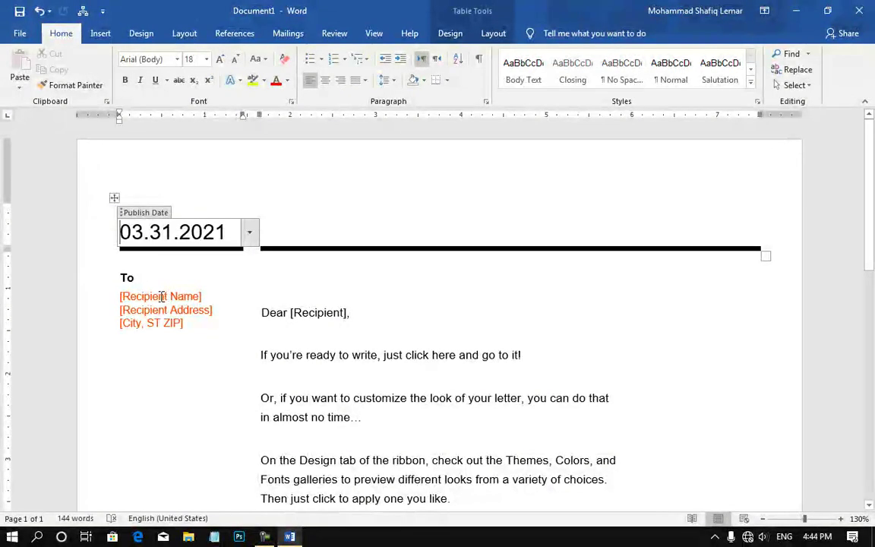
pyautogui.click(196, 305)
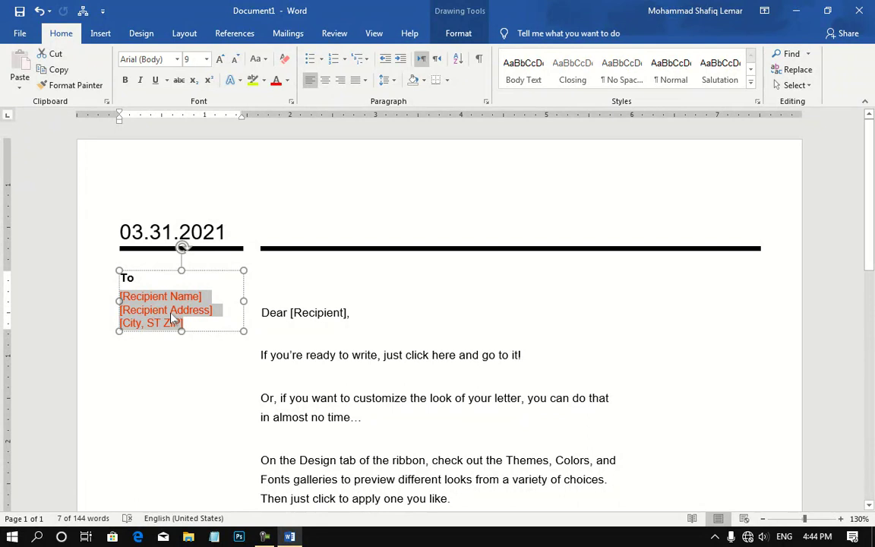
# Replace the recipient placeholder with the recipient's name and two address lines.
pyautogui.press('BackSpace')
pyautogui.write('Wahidy')
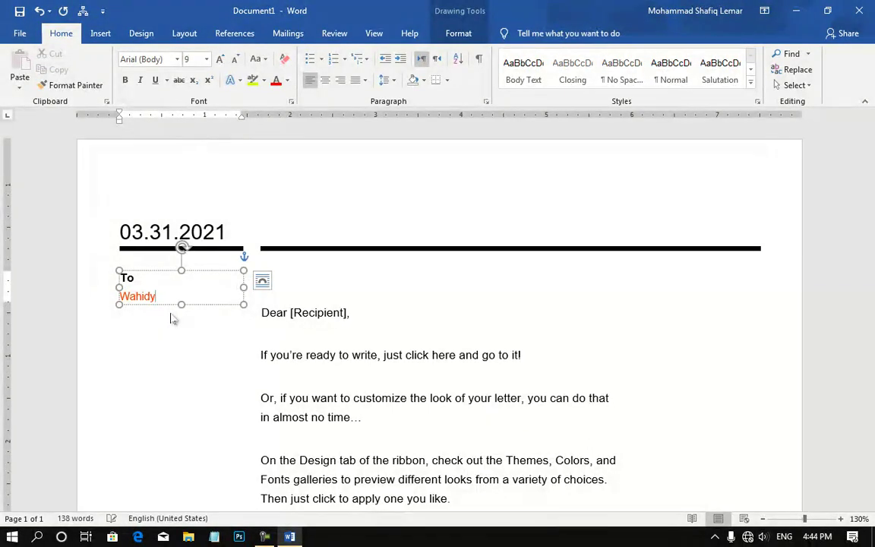
pyautogui.write('ullah')
pyautogui.press('Return')
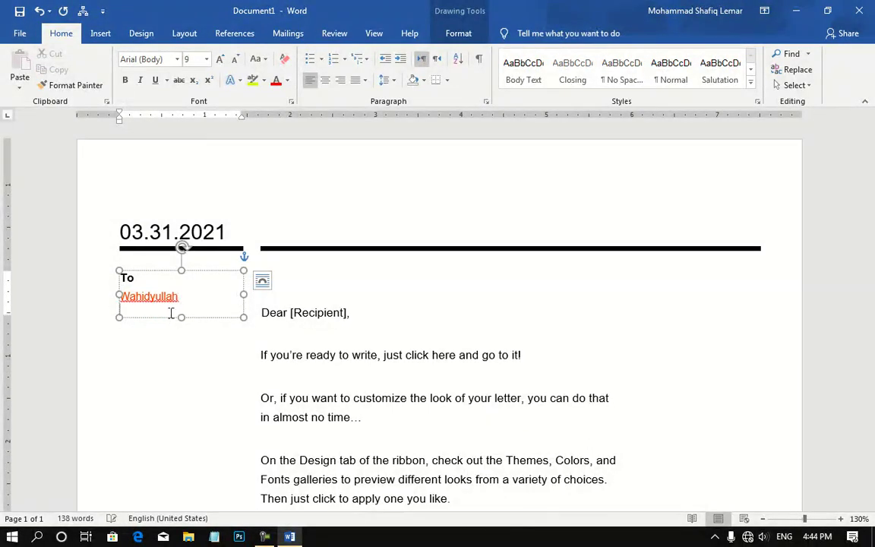
pyautogui.write('Dis 6')
pyautogui.write(', Kabul')
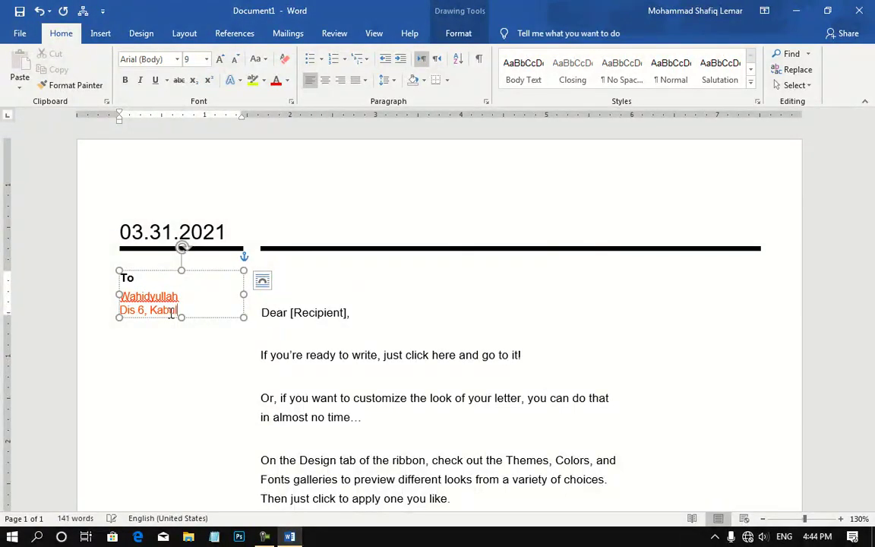
pyautogui.press('Return')
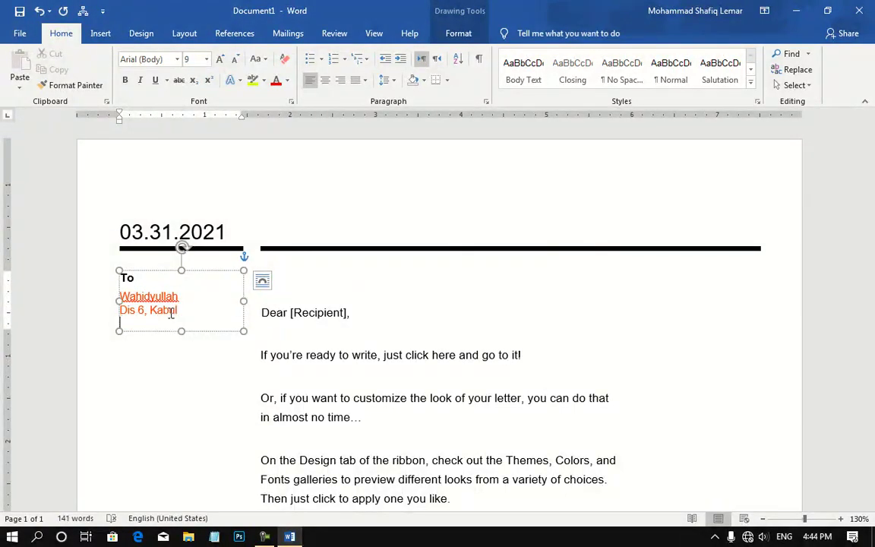
pyautogui.write('2801')
# Put the recipient's name in place of the greeting's [Recipient] placeholder.
pyautogui.click(367, 356)
pyautogui.click(324, 316)
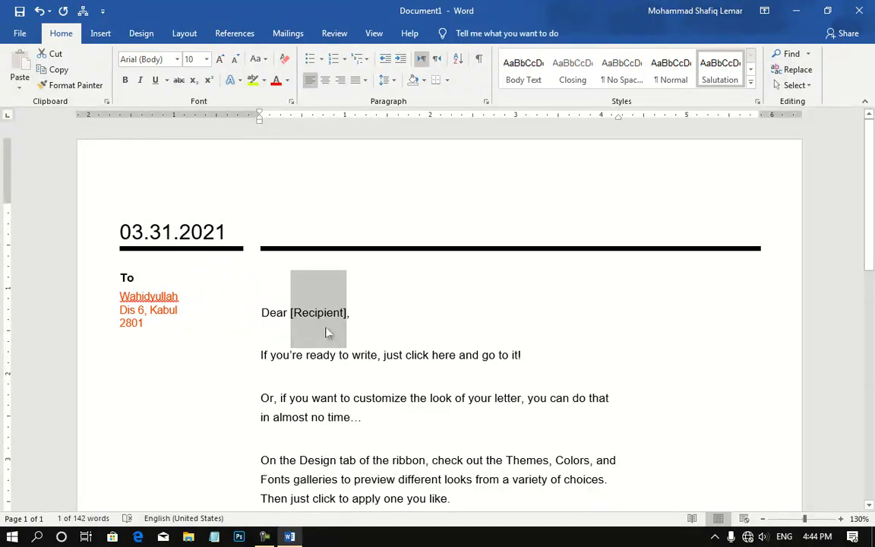
pyautogui.write('Wahidu')
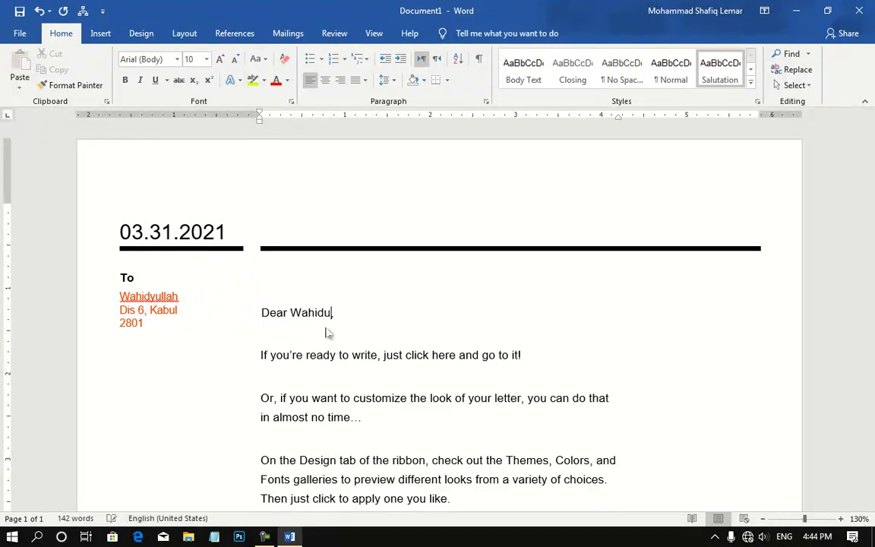
pyautogui.write('llah')
# Select the letter body to the end and scroll through the letter to review it.
pyautogui.hotkey('ctrl', 'shift', 'End')
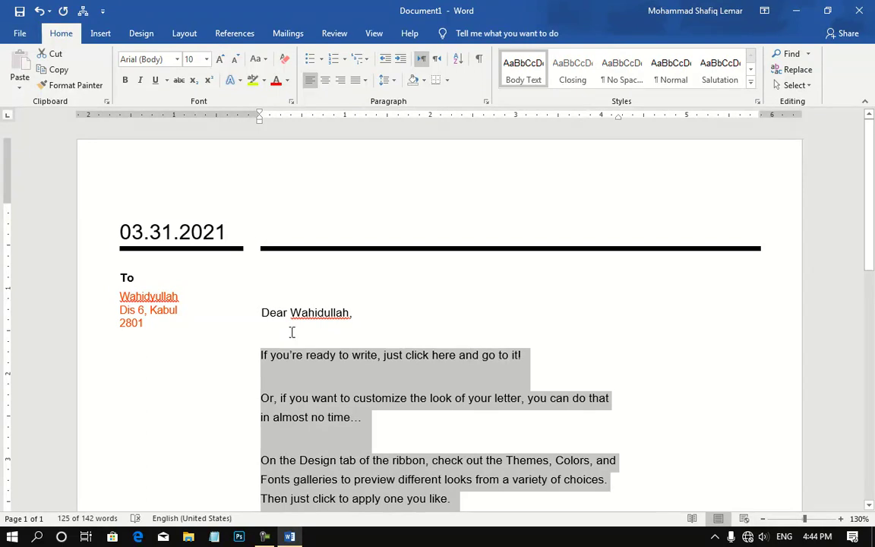
pyautogui.scroll(-3, 281, 349)
pyautogui.scroll(-1, 376, 468)
pyautogui.scroll(-2, 378, 470)
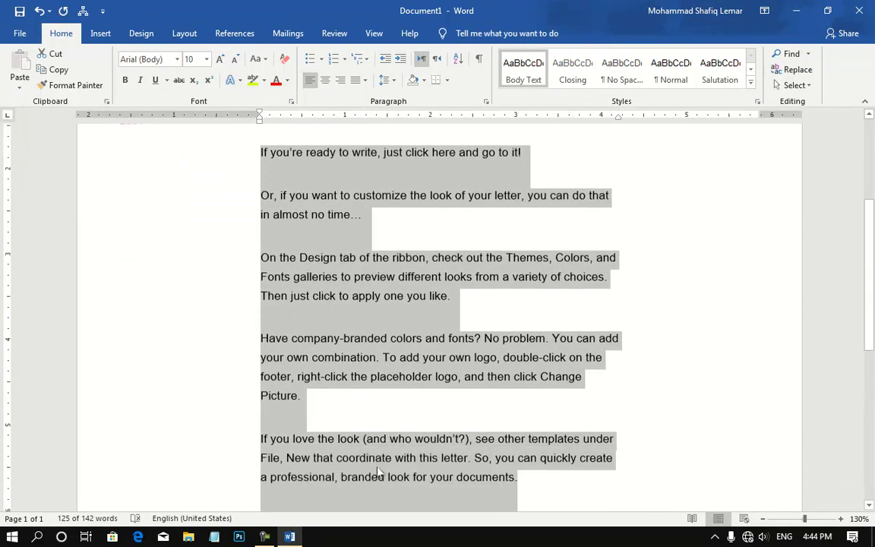
pyautogui.scroll(-2, 378, 471)
pyautogui.scroll(-1, 376, 467)
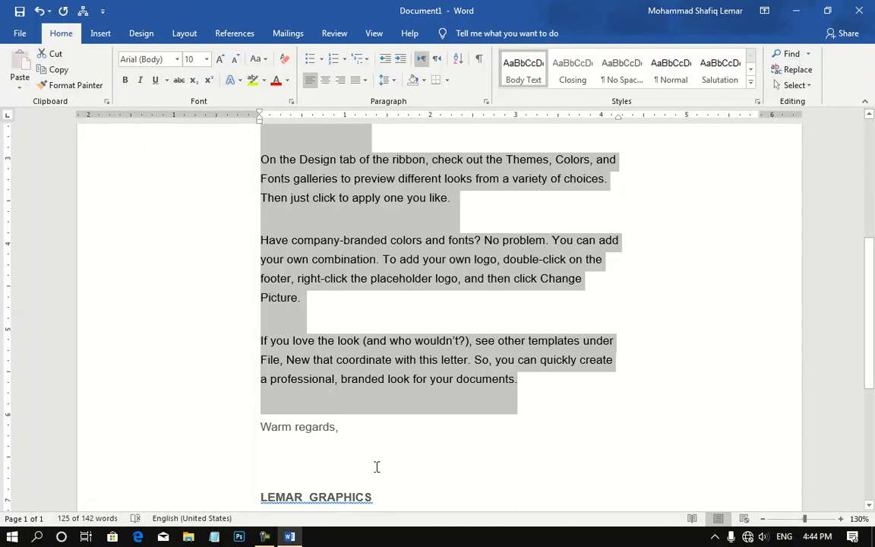
pyautogui.scroll(2, 377, 466)
pyautogui.scroll(3, 376, 469)
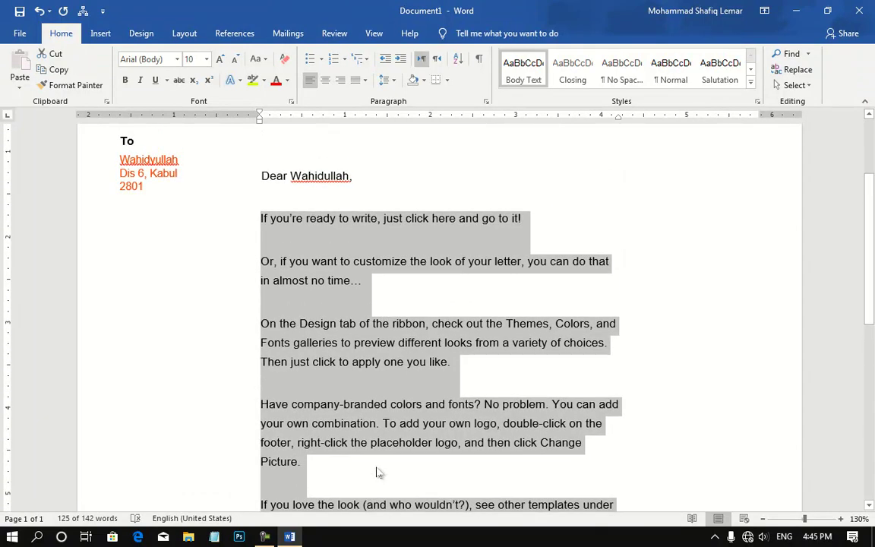
pyautogui.scroll(2, 376, 471)
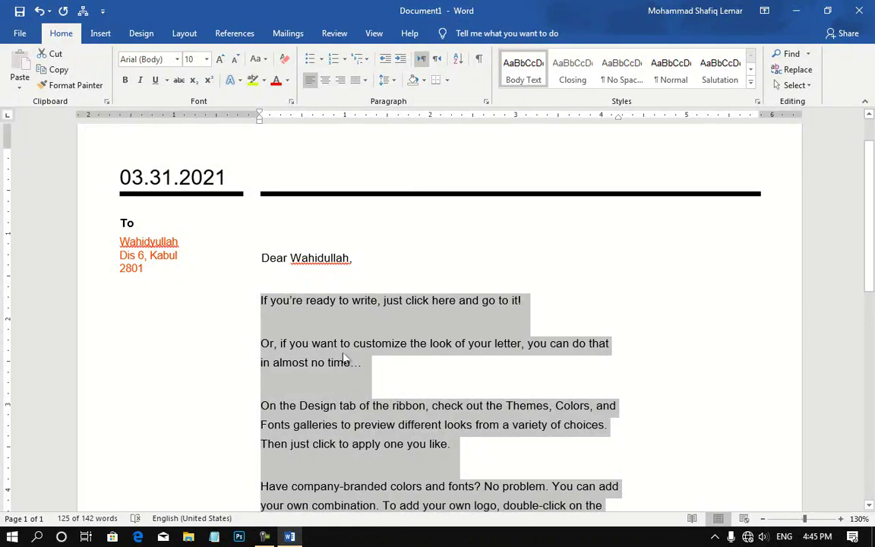
pyautogui.scroll(-1, 343, 357)
pyautogui.scroll(-2, 343, 357)
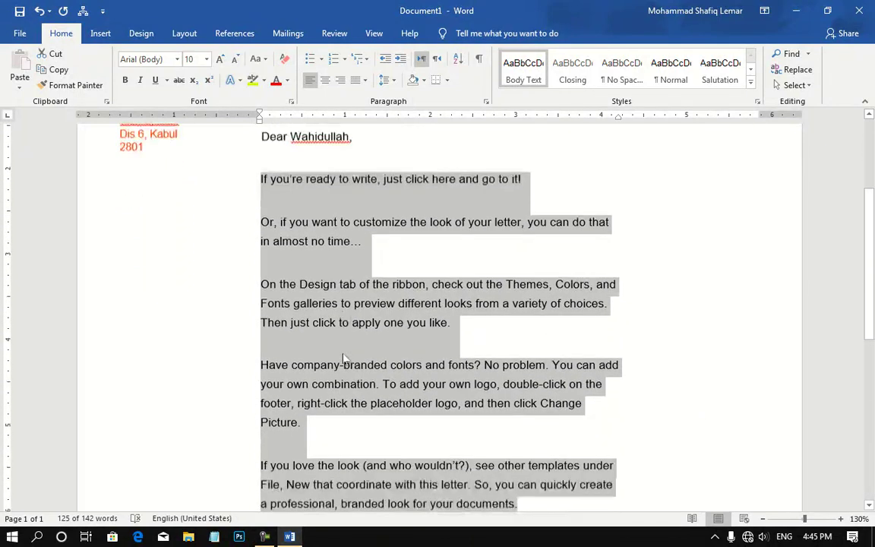
pyautogui.scroll(-1, 344, 361)
pyautogui.scroll(-1, 347, 367)
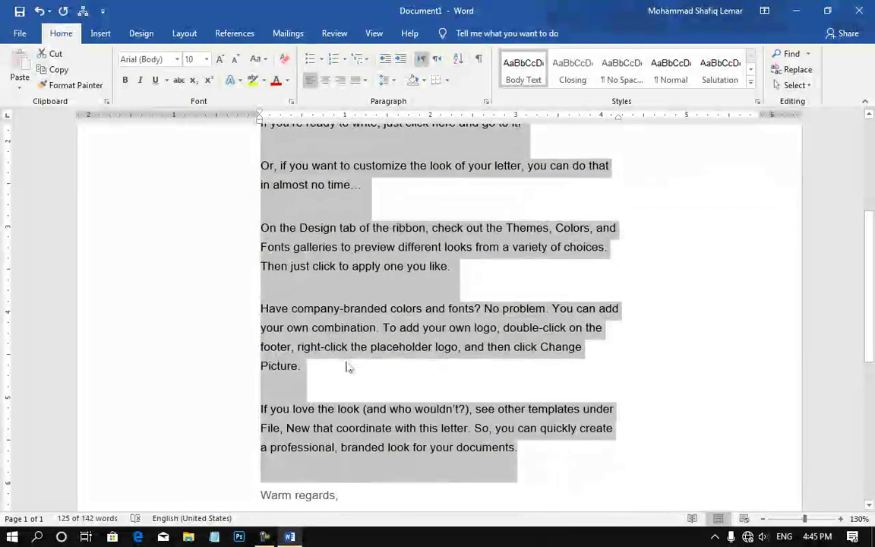
pyautogui.scroll(-3, 346, 363)
pyautogui.click(293, 373)
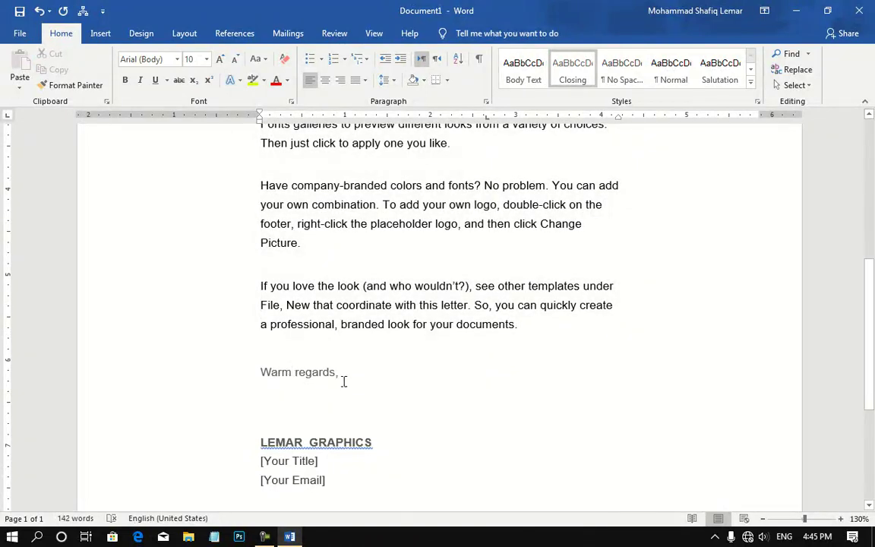
# Replace the signature placeholders with the sender's name, the title Mr., and the sender's e-mail address.
pyautogui.moveTo(344, 379); pyautogui.dragTo(265, 379)
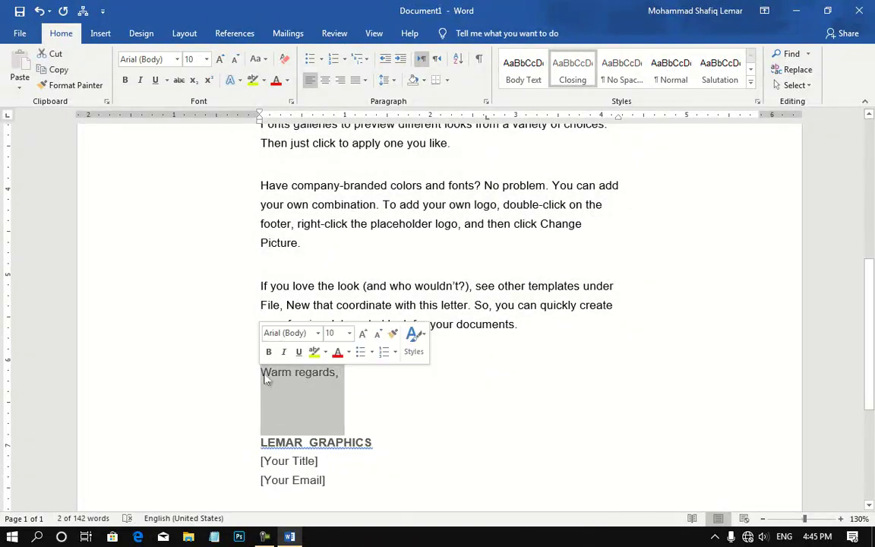
pyautogui.scroll(-1, 342, 413)
pyautogui.click(343, 401)
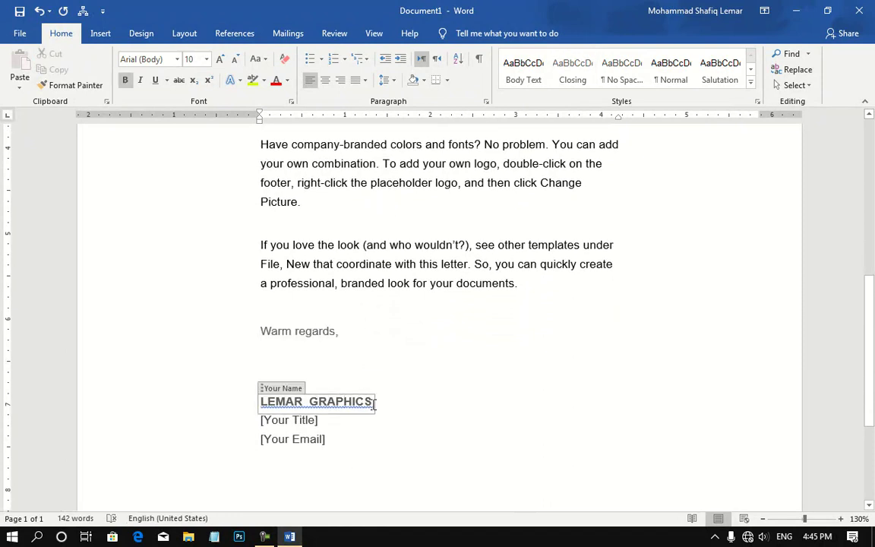
pyautogui.moveTo(374, 403); pyautogui.dragTo(259, 400)
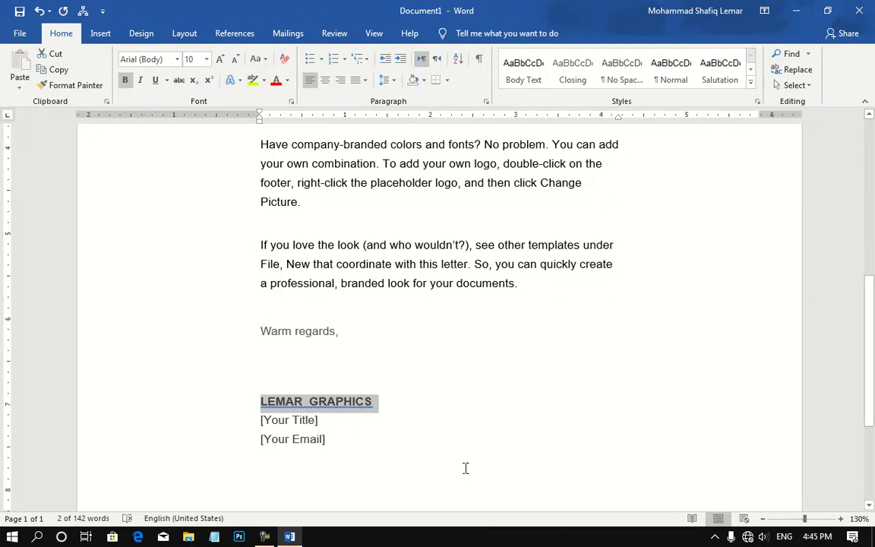
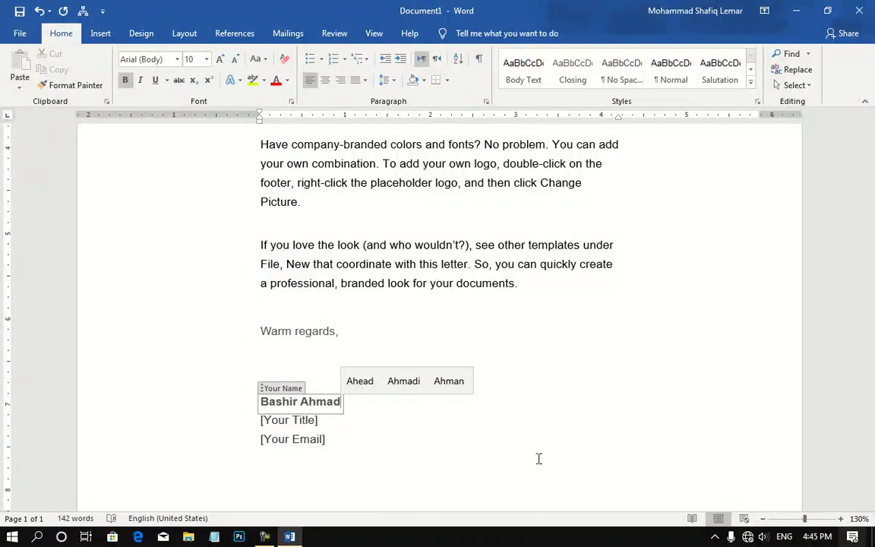
pyautogui.click(313, 420)
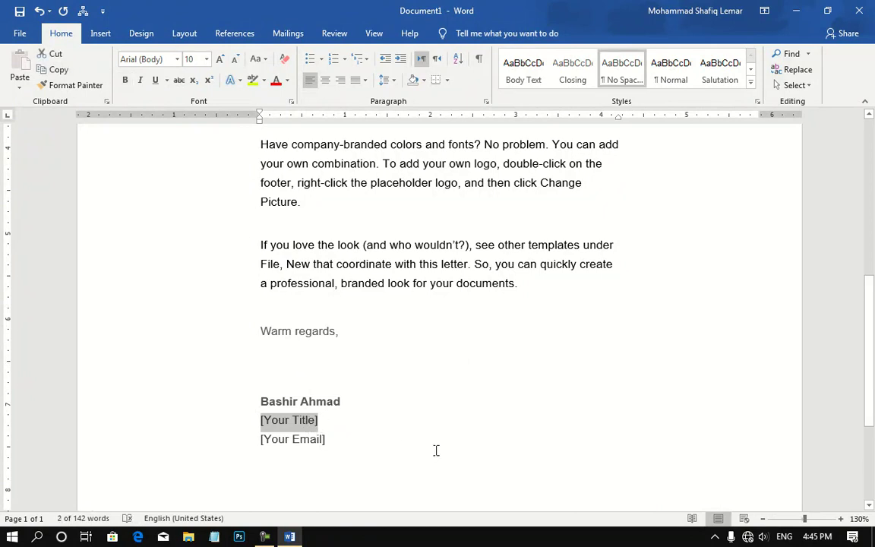
pyautogui.write('Mr.')
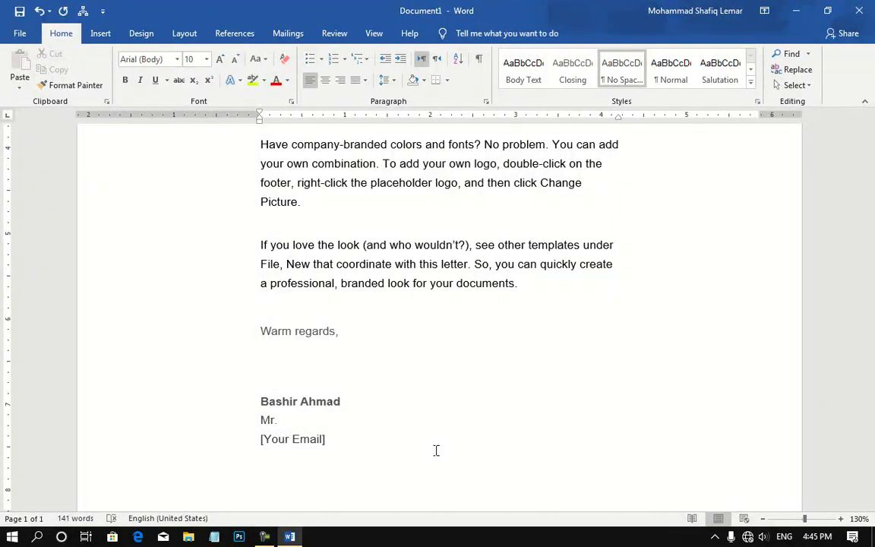
pyautogui.click(298, 444)
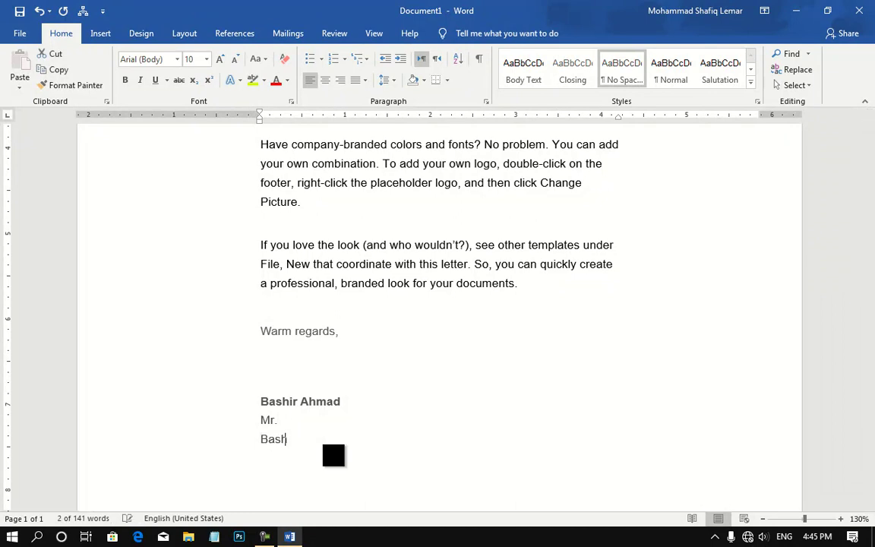
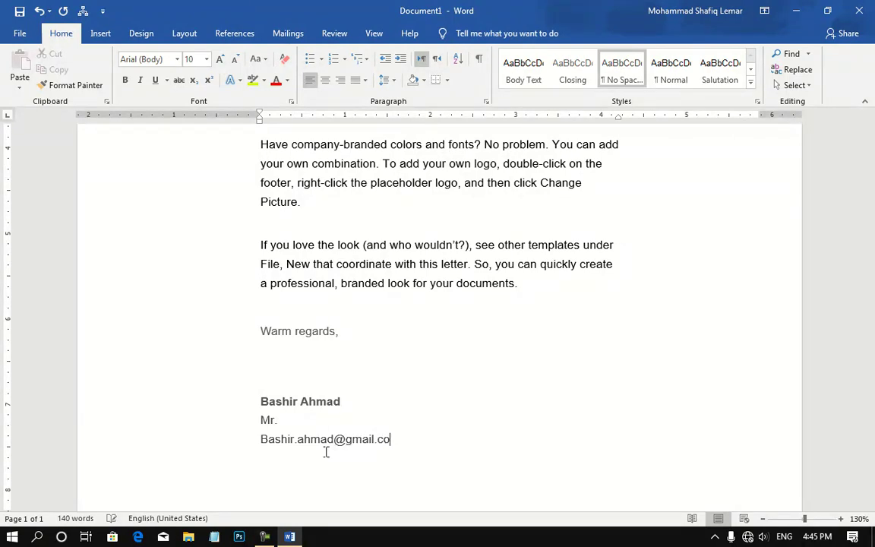
pyautogui.scroll(-5, 325, 451)
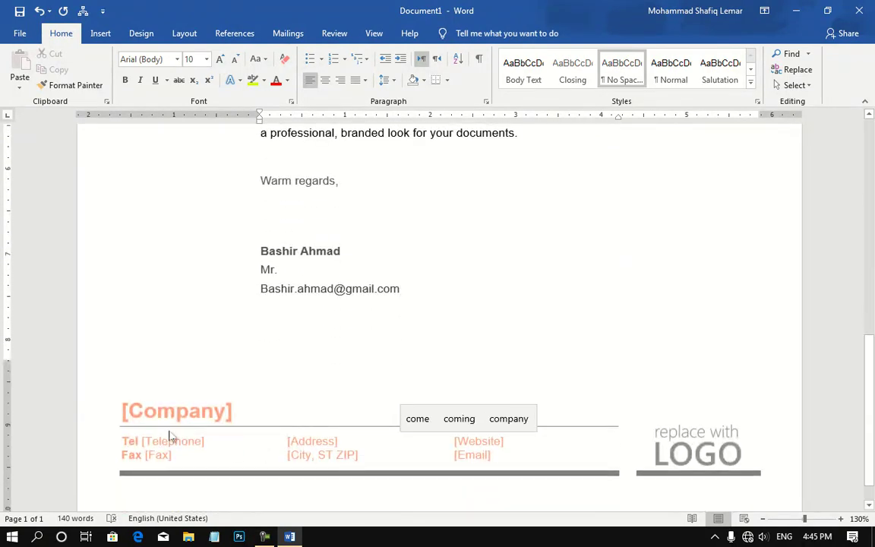
# Edit the footer, entering Sherzai Institute as the company and the telephone number.
pyautogui.click(174, 426)
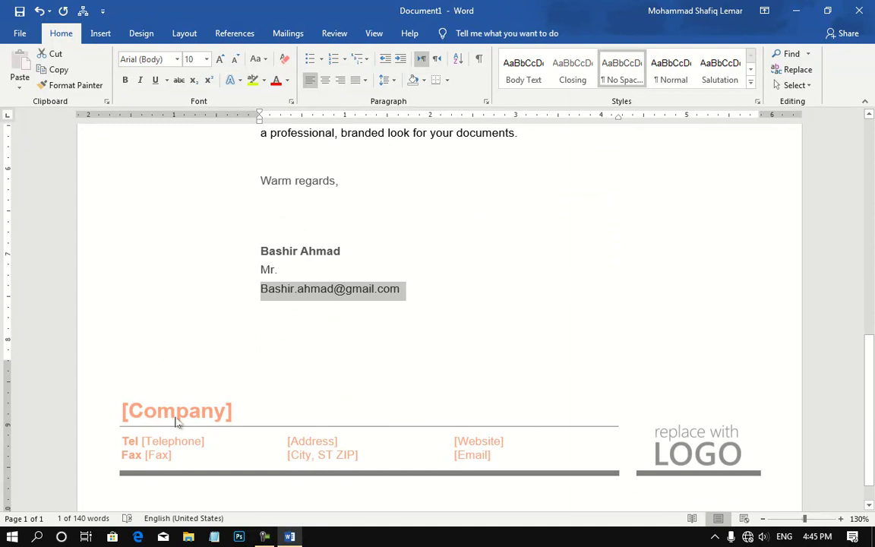
pyautogui.doubleClick(176, 422)
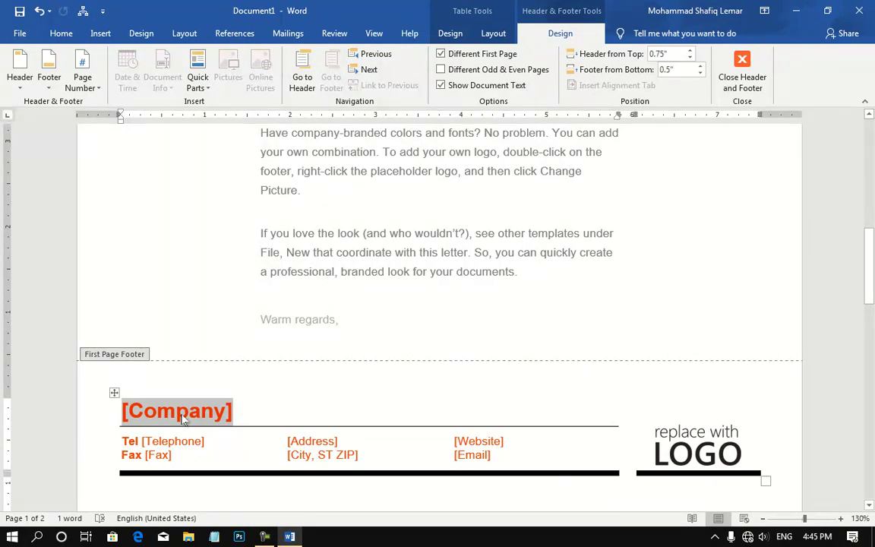
pyautogui.write('Sherza')
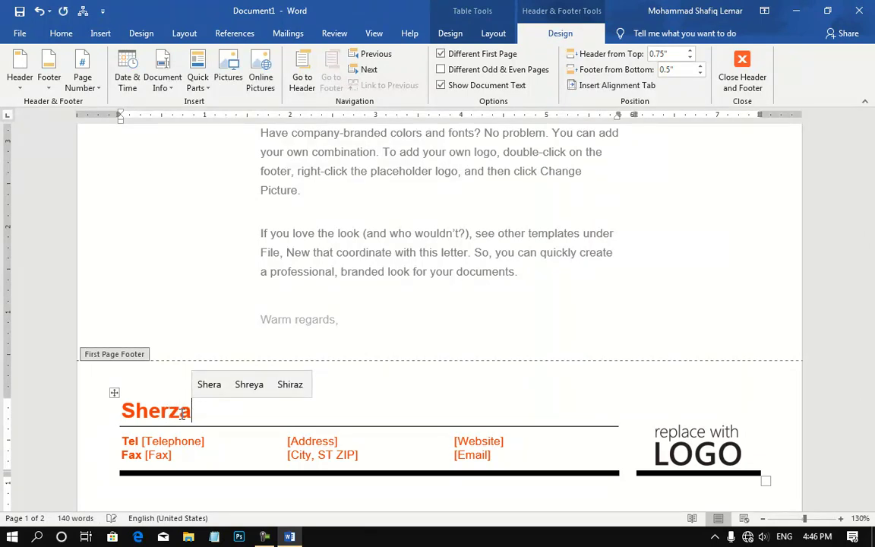
pyautogui.write('i Instit')
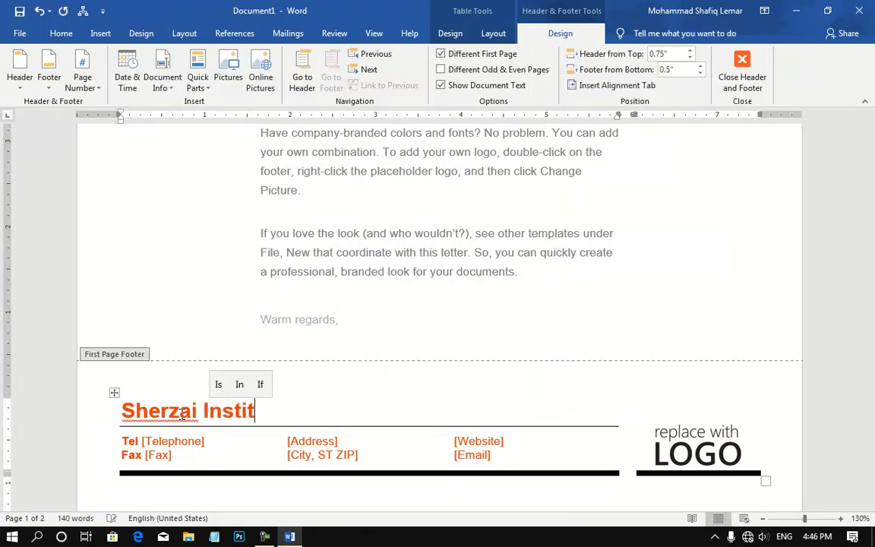
pyautogui.write('ute')
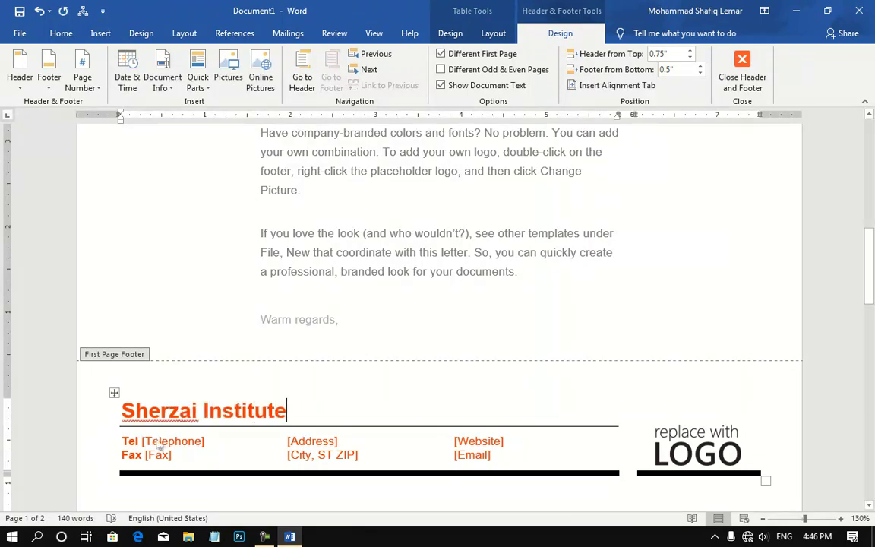
pyautogui.click(158, 443)
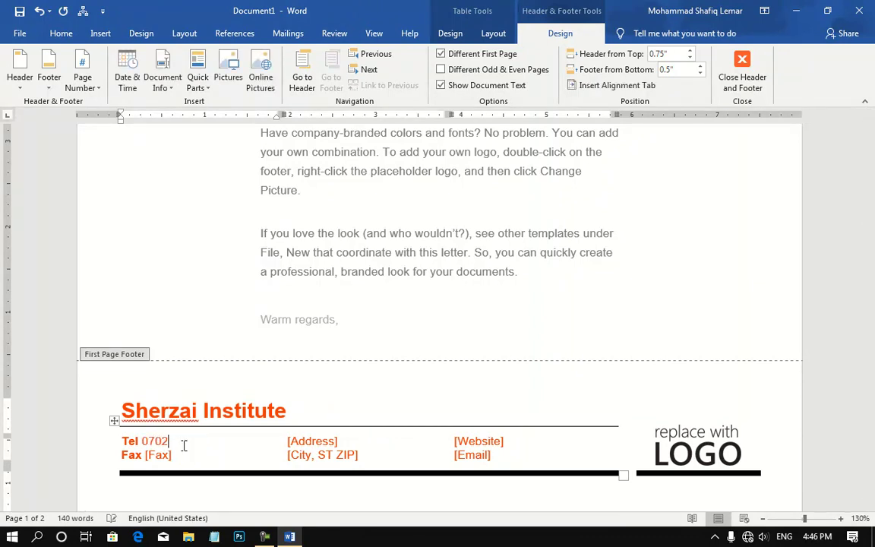
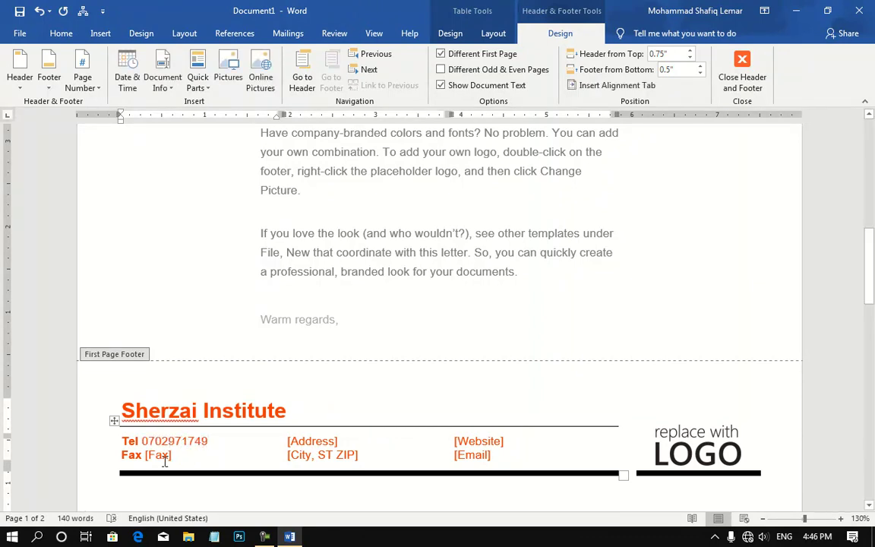
pyautogui.click(158, 455)
pyautogui.write('0')
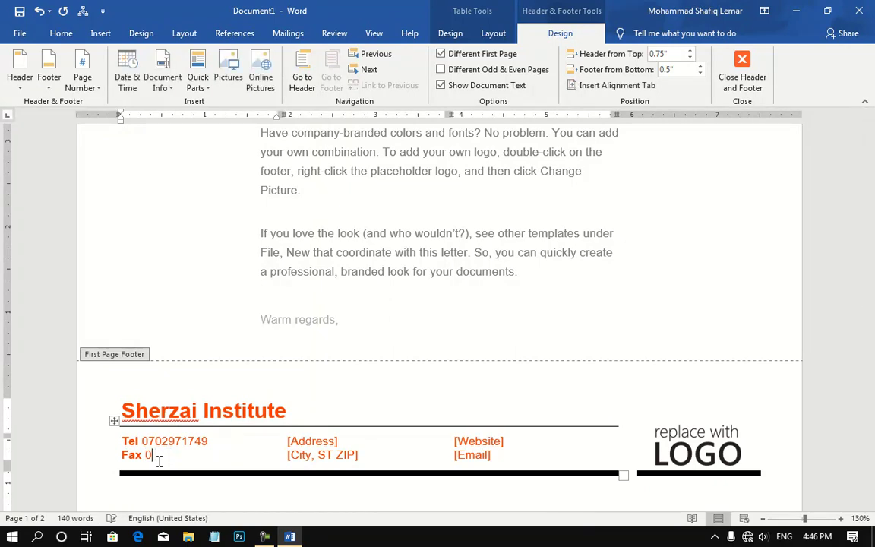
pyautogui.write('001')
pyautogui.click(288, 458)
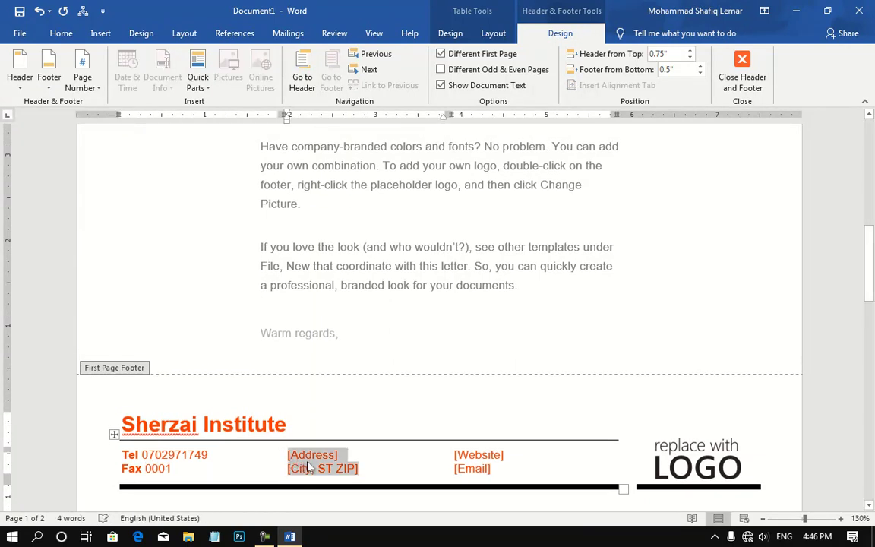
pyautogui.write('Di')
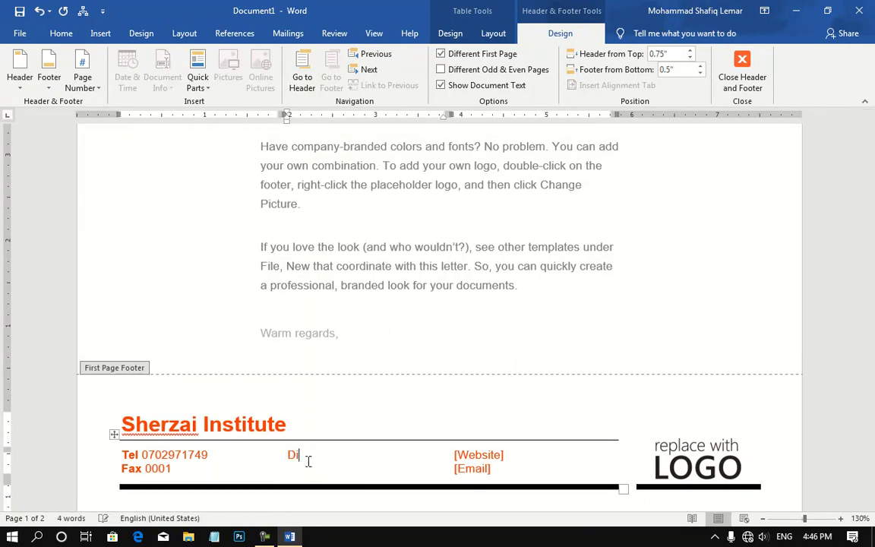
pyautogui.write('s-1,')
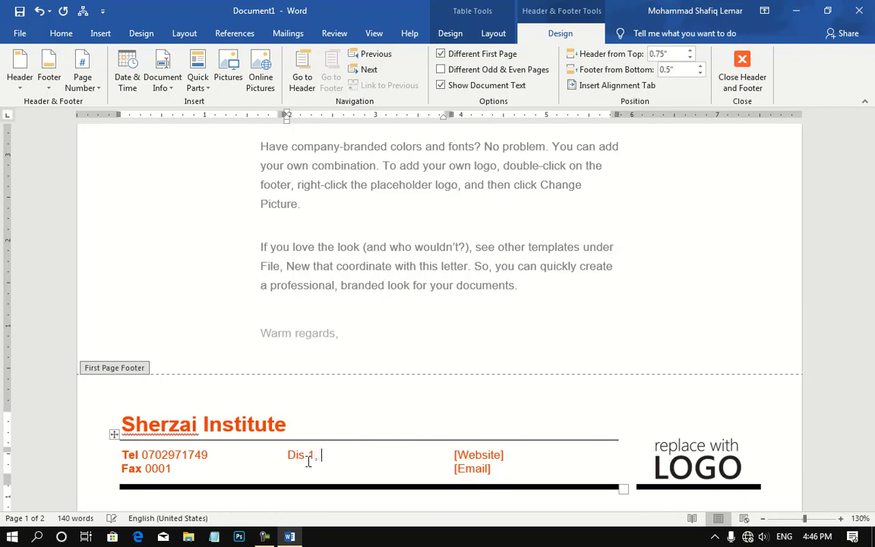
pyautogui.write(' Kandahar')
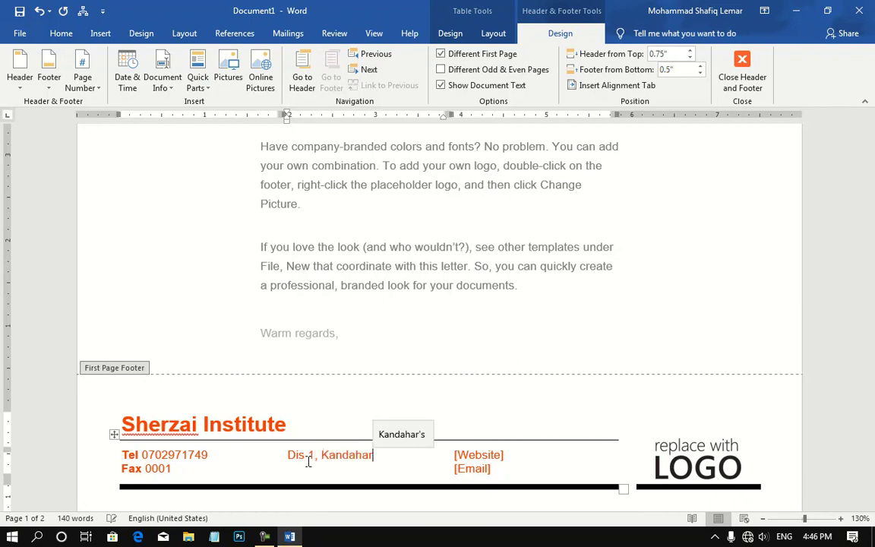
pyautogui.click(471, 454)
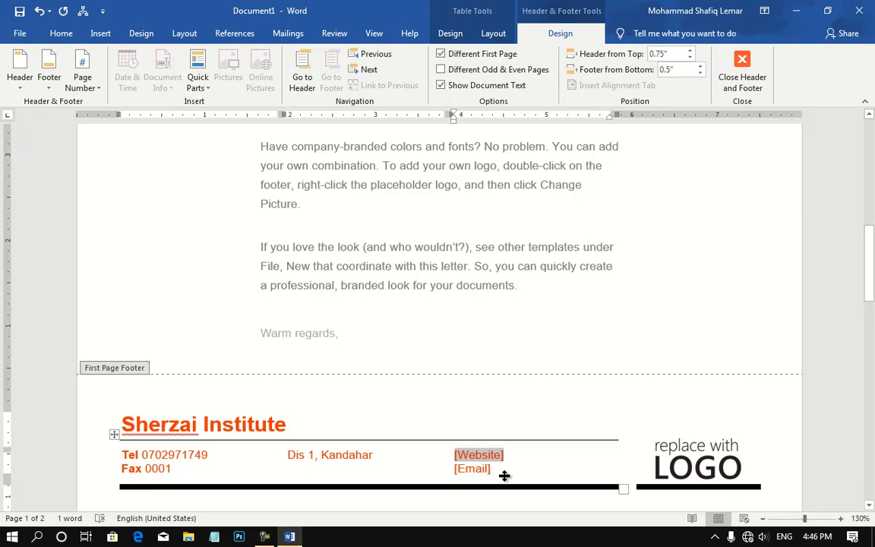
pyautogui.write('www')
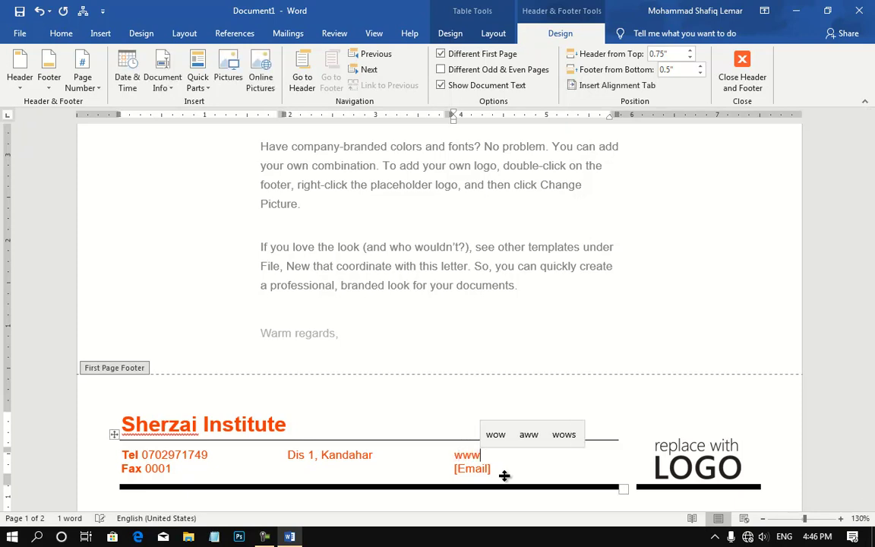
pyautogui.write('.keedo')
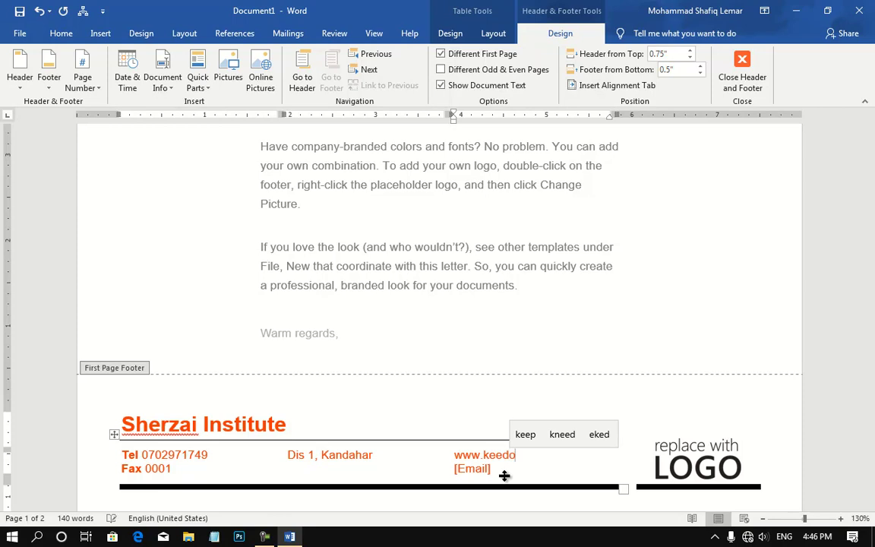
pyautogui.press('BackSpace')
pyautogui.write('u.')
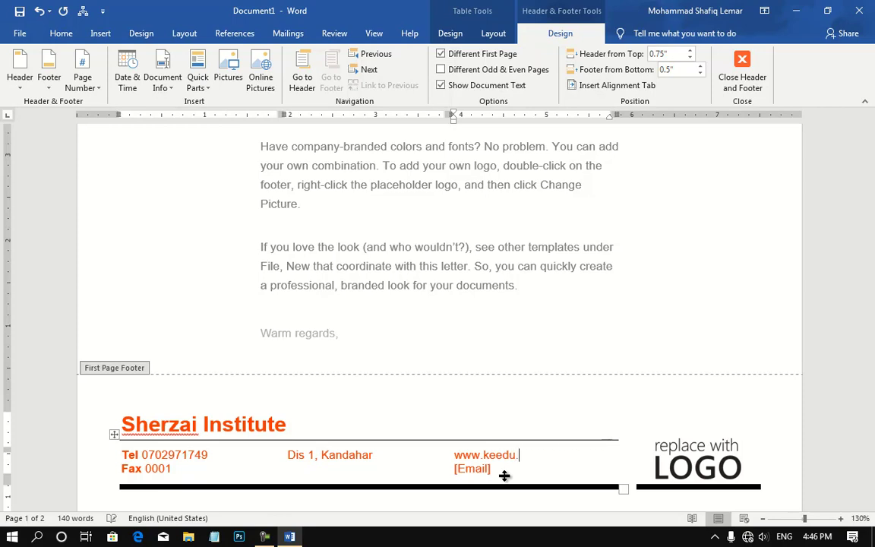
pyautogui.write('io')
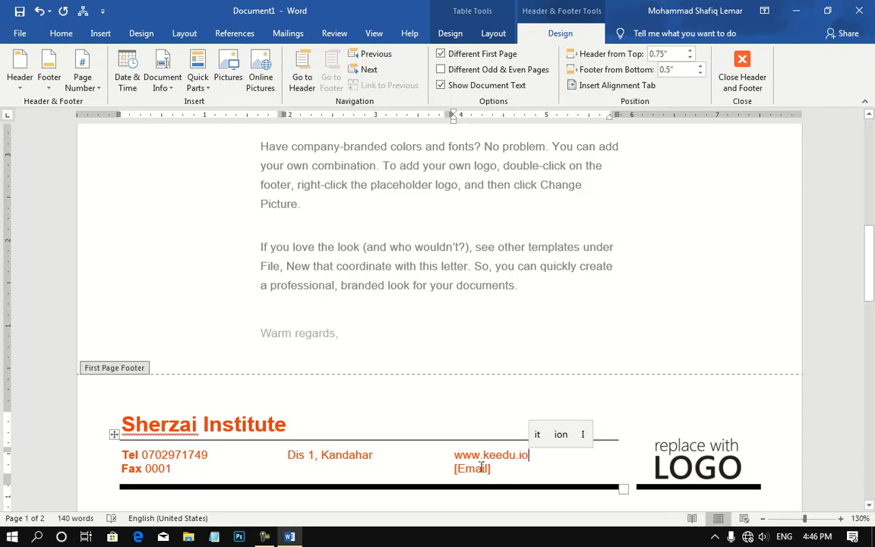
pyautogui.click(486, 469)
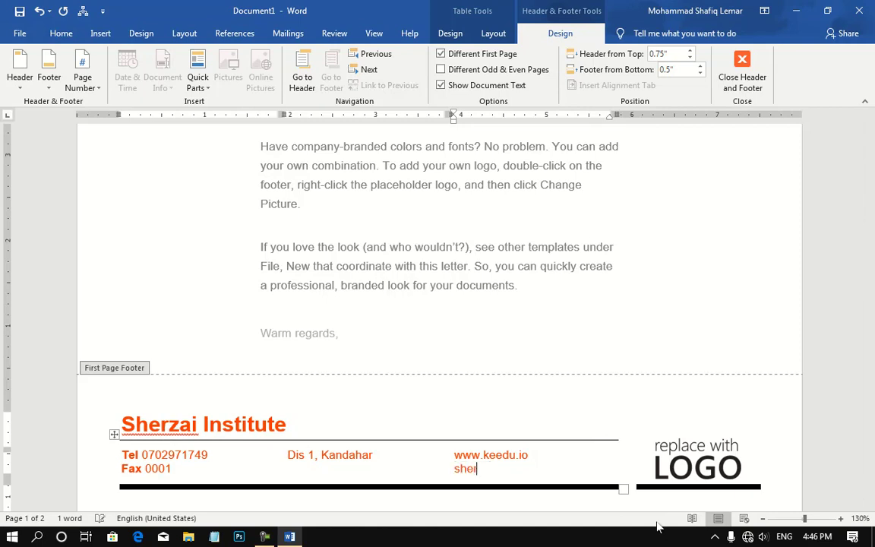
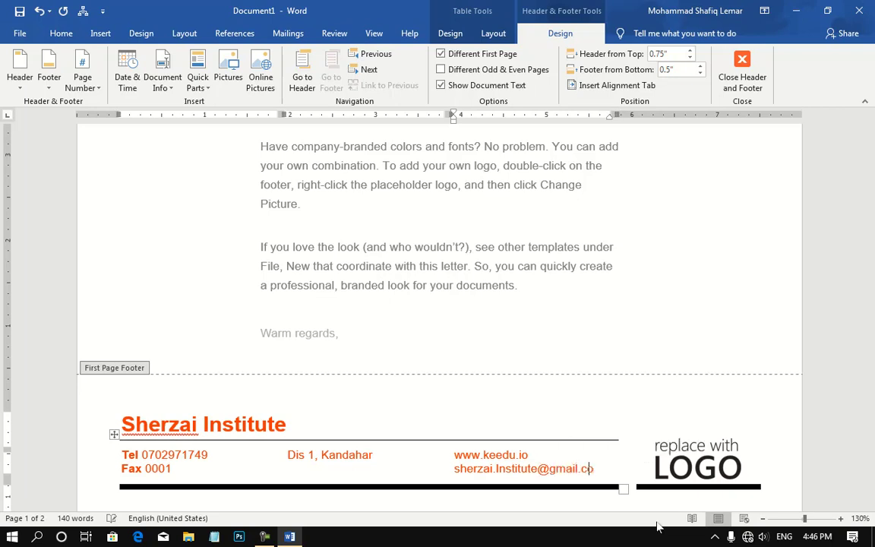
# Delete the footer's LOGO placeholder picture and return to the letter body.
pyautogui.click(704, 470)
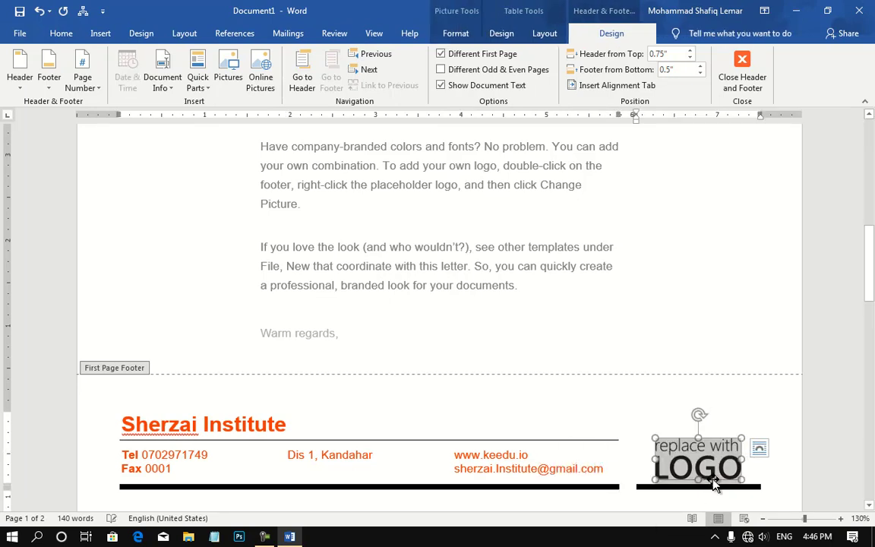
pyautogui.press('Delete')
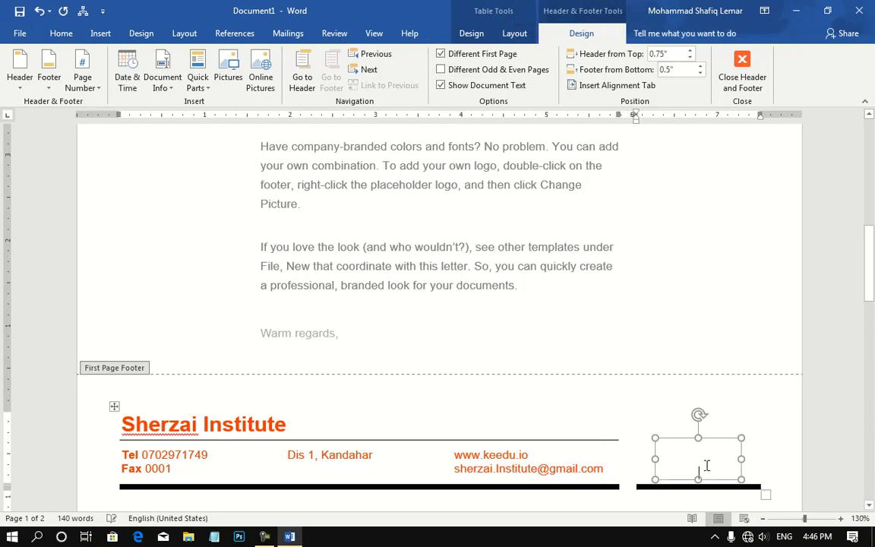
pyautogui.doubleClick(639, 322)
# Close the filled letter without saving its changes.
pyautogui.keyDown('ctrl'); pyautogui.scroll(-2, 652, 333); pyautogui.keyUp('ctrl')
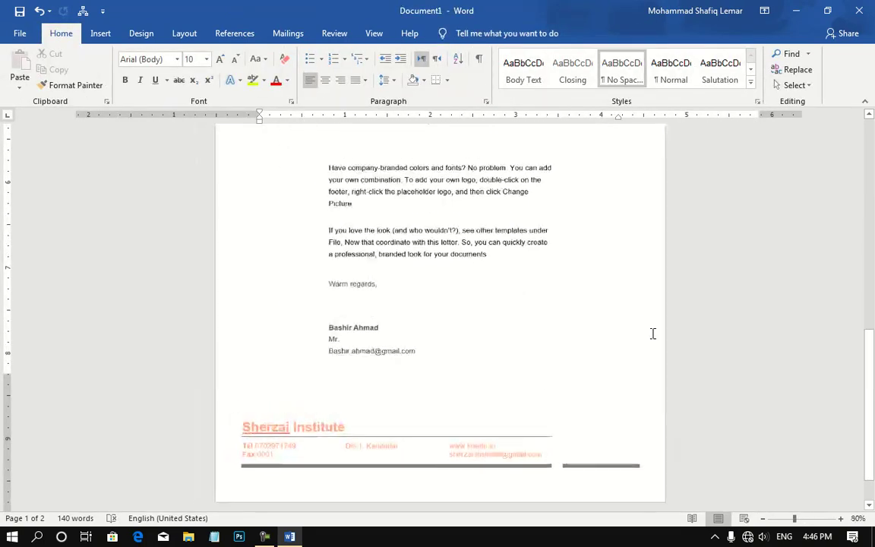
pyautogui.scroll(5, 652, 336)
pyautogui.scroll(5, 652, 339)
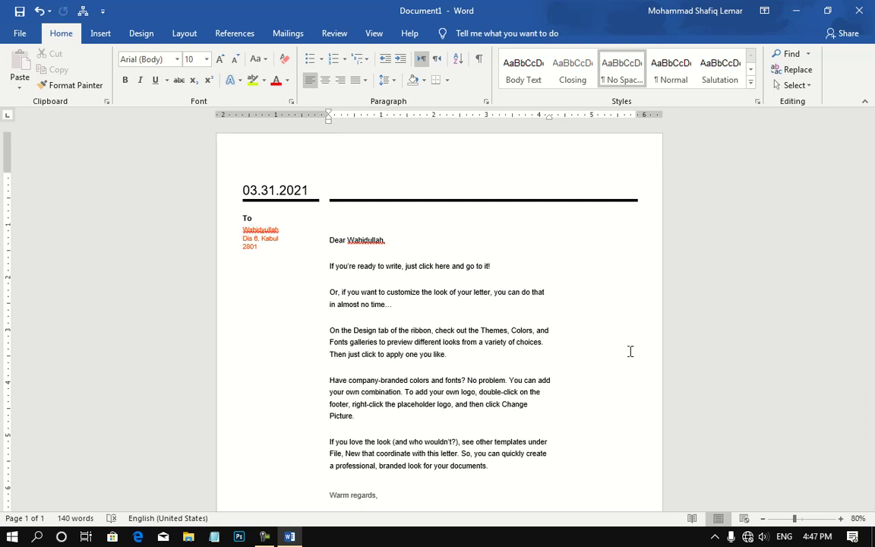
pyautogui.hotkey('ctrl', 'w')
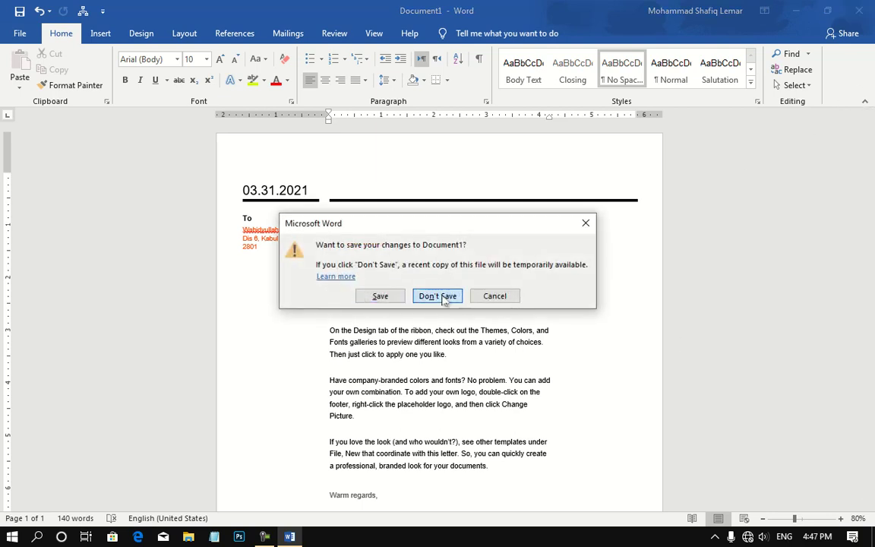
pyautogui.click(438, 297)
# Exit Word and scroll through the Start menu's app list.
pyautogui.hotkey('alt', 'F4')
pyautogui.click(12, 536)
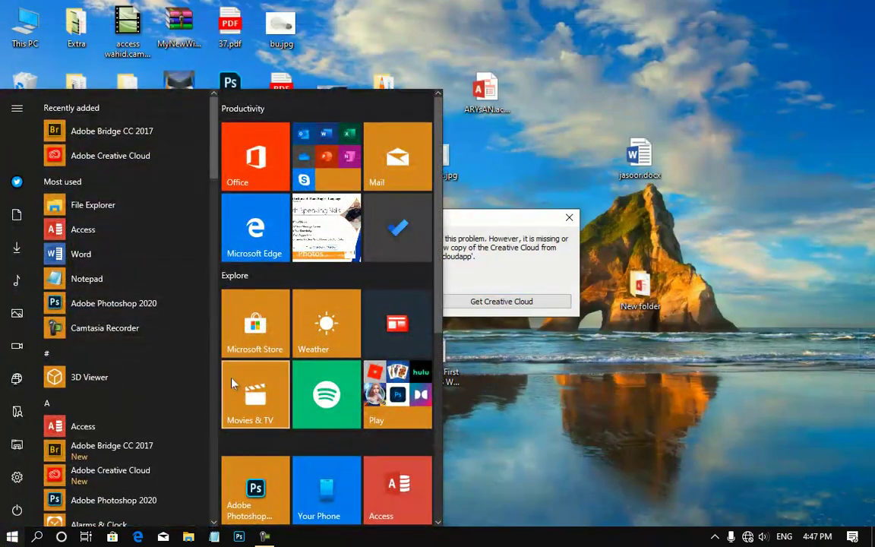
pyautogui.scroll(-2, 167, 470)
pyautogui.scroll(-2, 148, 456)
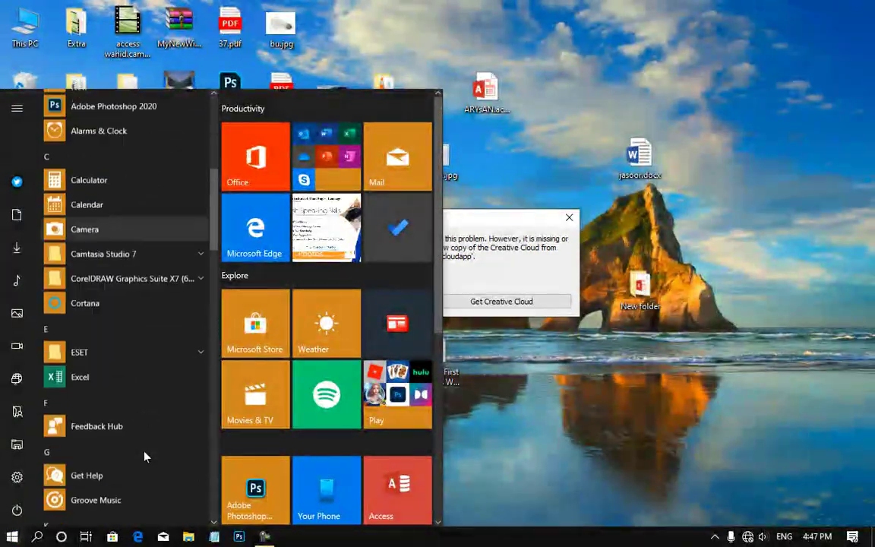
pyautogui.scroll(-3, 145, 464)
pyautogui.scroll(-5, 288, 486)
# Launch Word from the Start menu and scroll the template gallery down to Timeless resume.
pyautogui.click(259, 312)
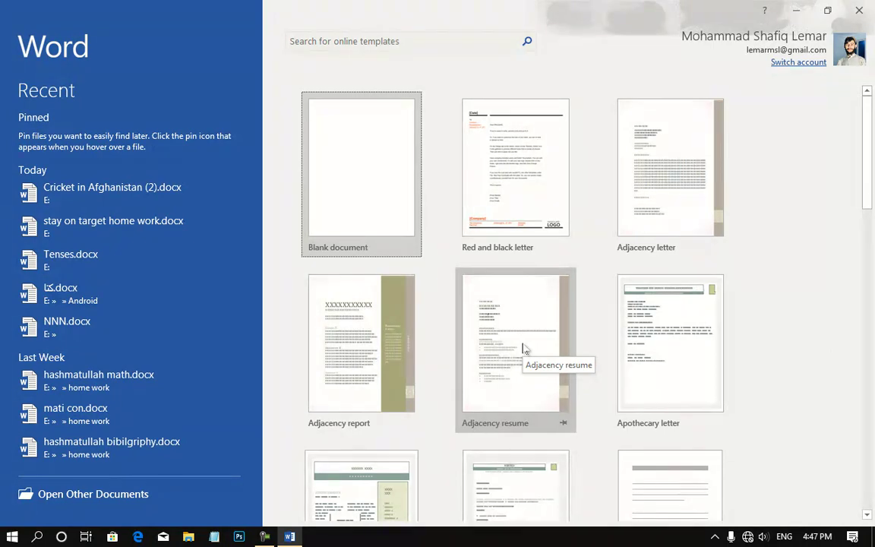
pyautogui.scroll(-2, 509, 395)
pyautogui.scroll(-3, 486, 445)
pyautogui.scroll(-5, 459, 451)
pyautogui.scroll(-3, 460, 452)
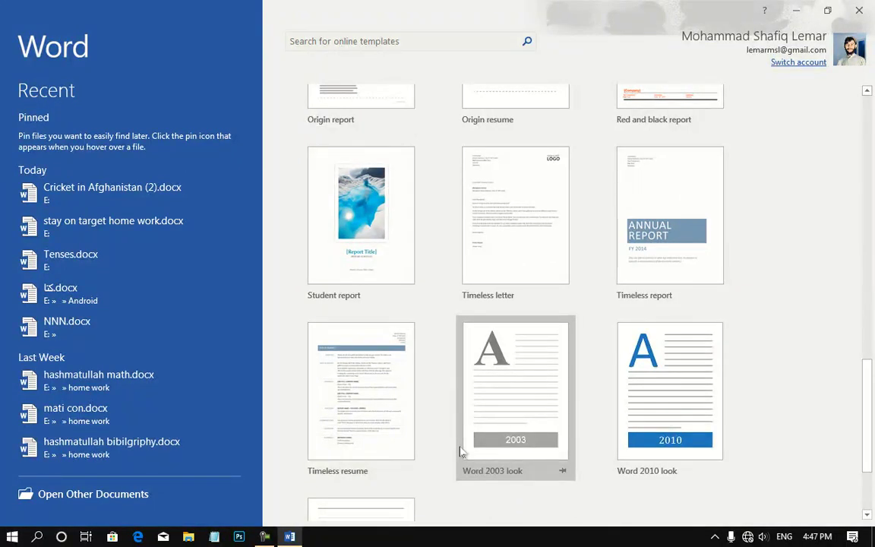
# Create a document from the Timeless resume template and click into the name LEMAR GRAPHICS.
pyautogui.click(336, 434)
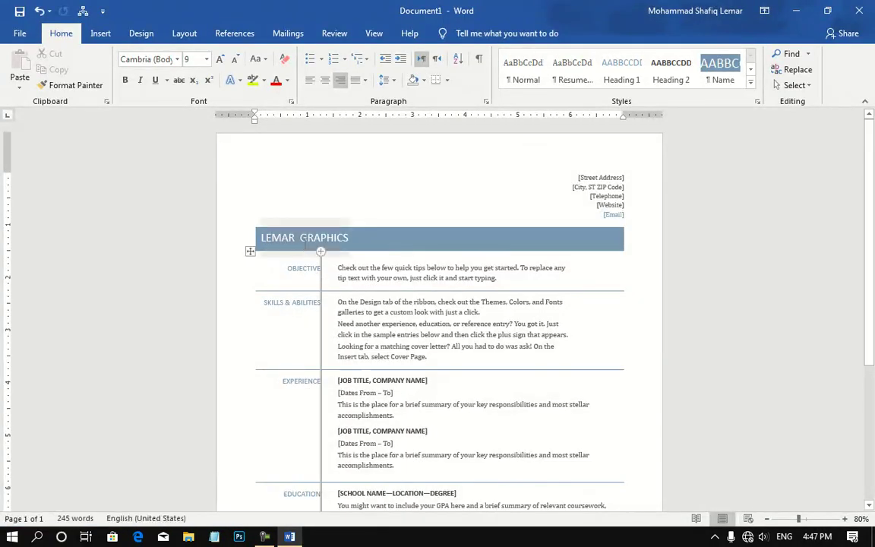
pyautogui.click(305, 240)
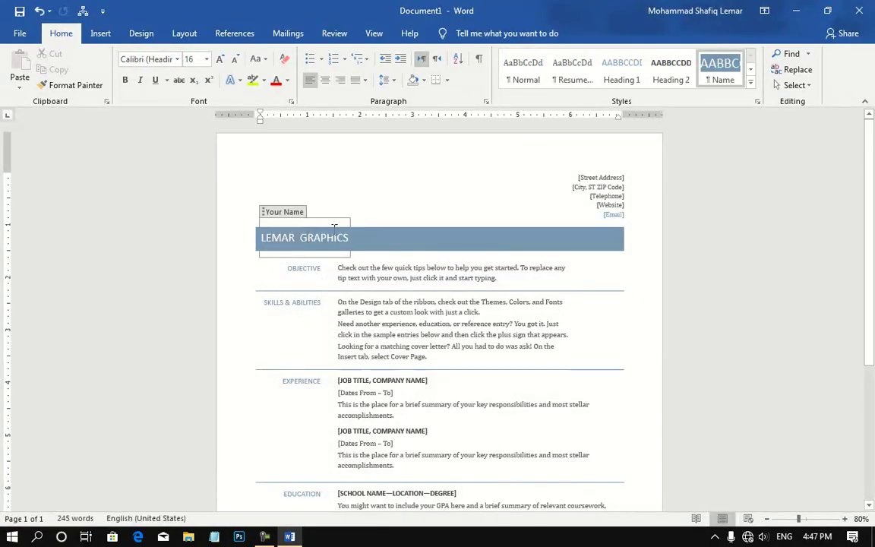
pyautogui.scroll(-2, 435, 389)
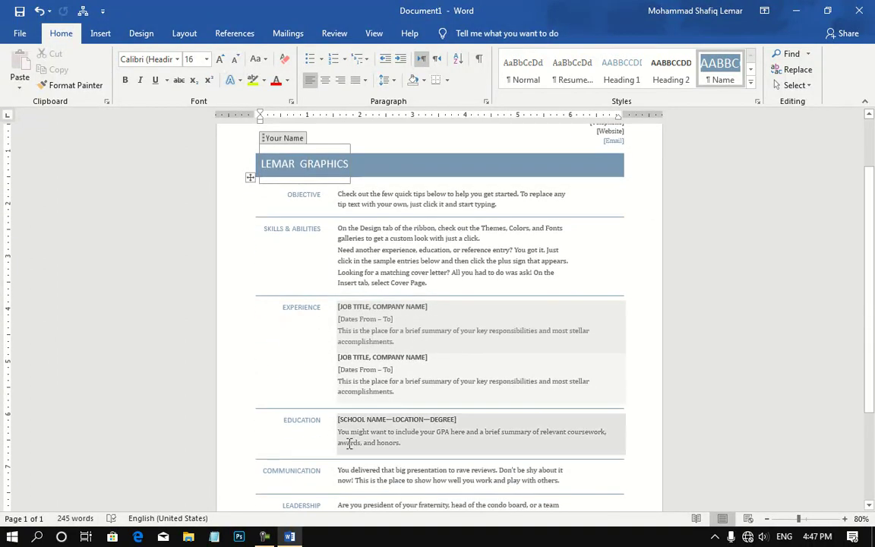
# Close the resume document, discarding its changes with Don't Save.
pyautogui.scroll(1, 349, 442)
pyautogui.scroll(2, 348, 442)
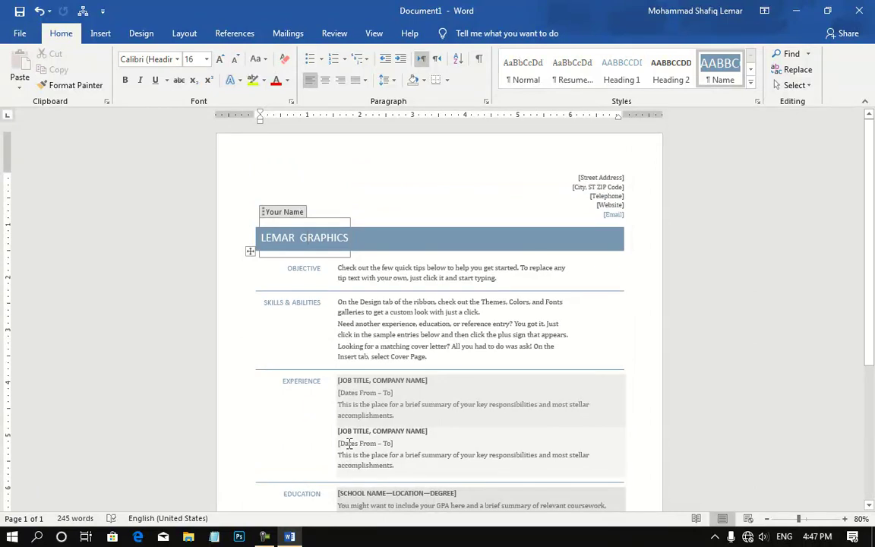
pyautogui.hotkey('ctrl', 'w')
pyautogui.click(393, 267)
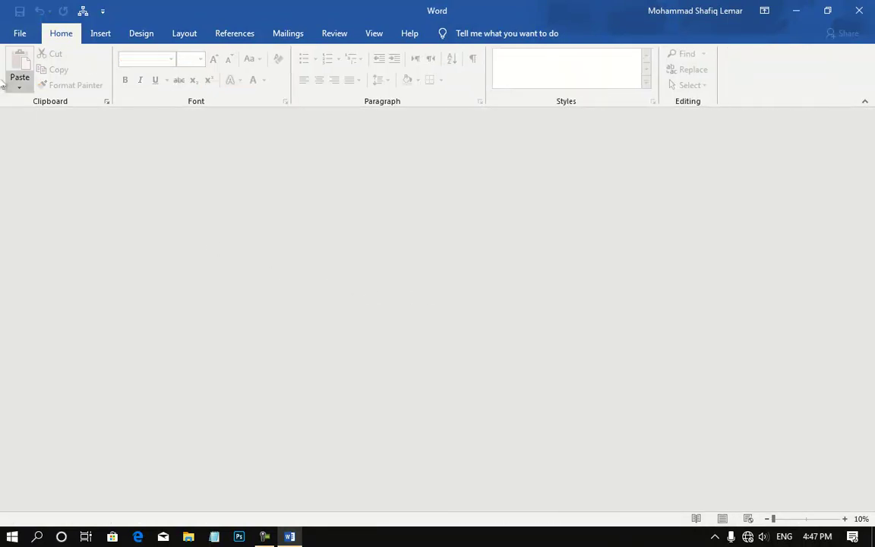
# Browse the File > New templates list, then create a Blank document.
pyautogui.click(20, 34)
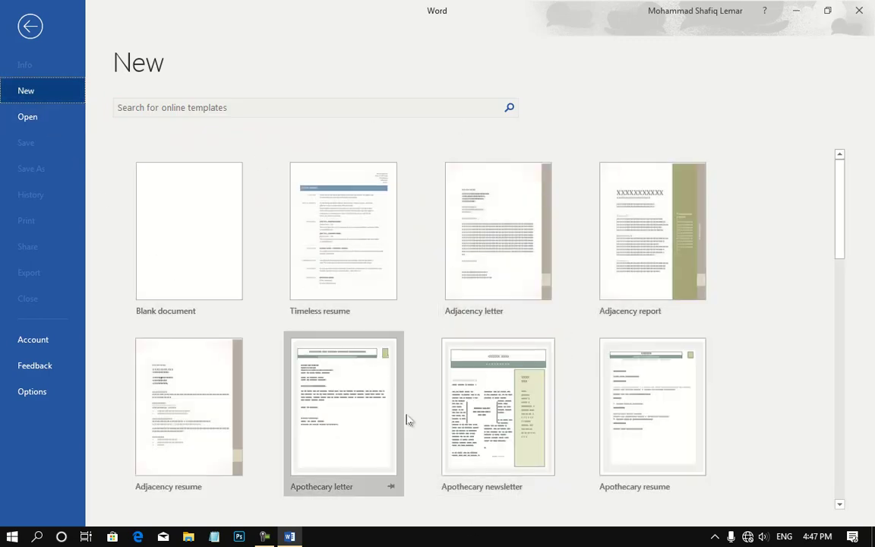
pyautogui.scroll(-3, 407, 420)
pyautogui.scroll(-3, 407, 419)
pyautogui.scroll(-3, 406, 420)
pyautogui.scroll(-3, 406, 420)
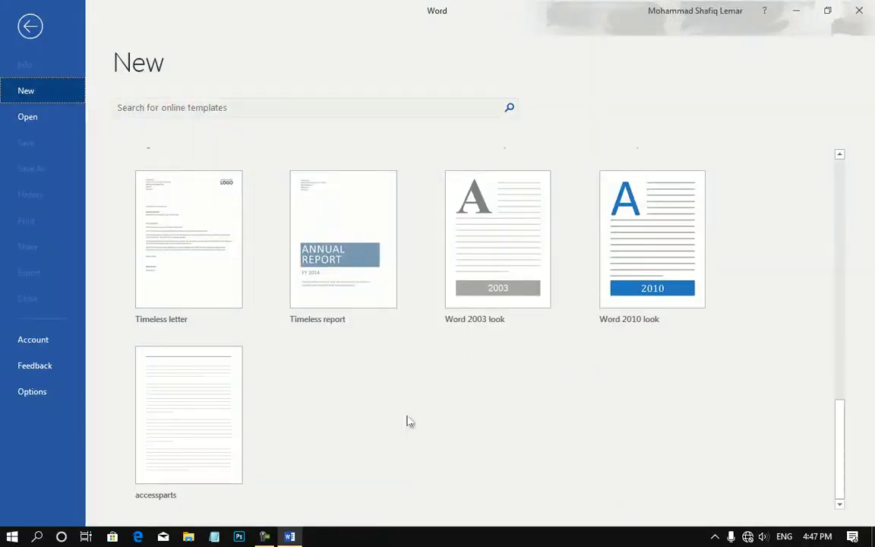
pyautogui.scroll(3, 406, 420)
pyautogui.scroll(2, 406, 419)
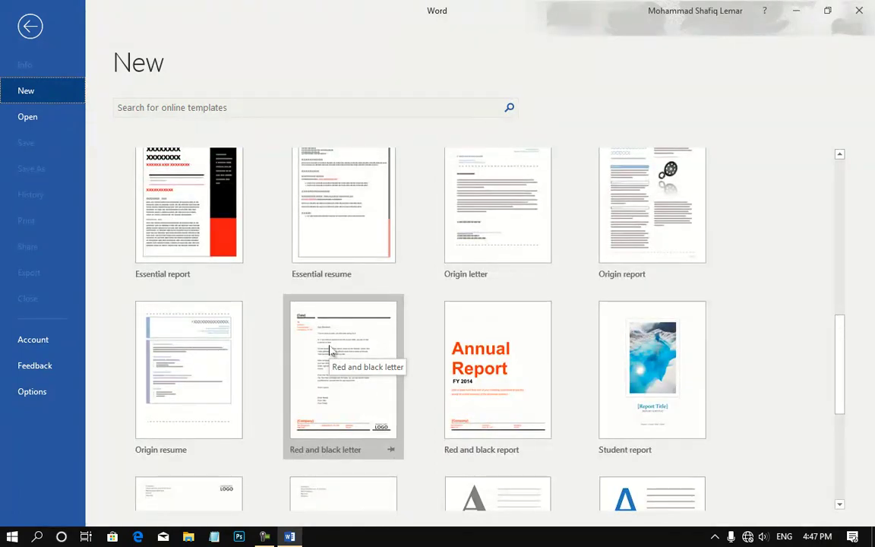
pyautogui.scroll(2, 331, 351)
pyautogui.scroll(5, 332, 351)
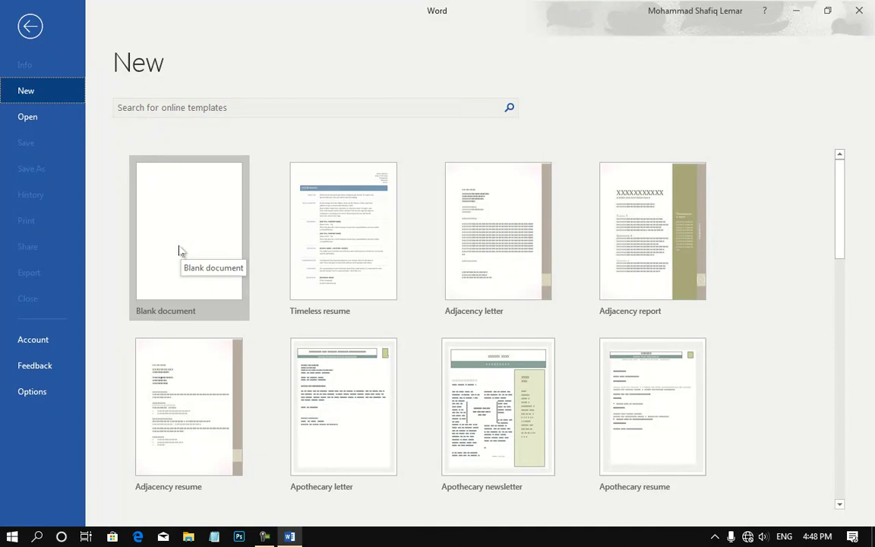
pyautogui.click(180, 250)
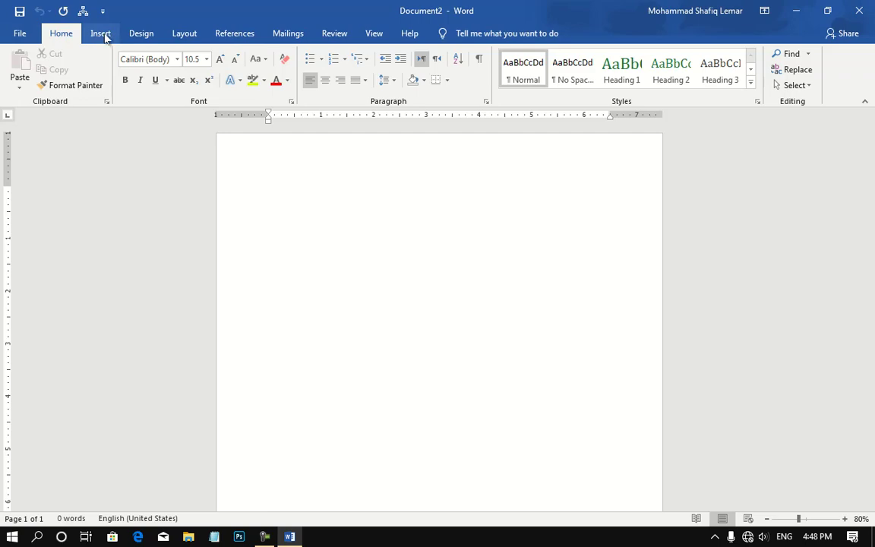
pyautogui.click(108, 35)
pyautogui.click(57, 37)
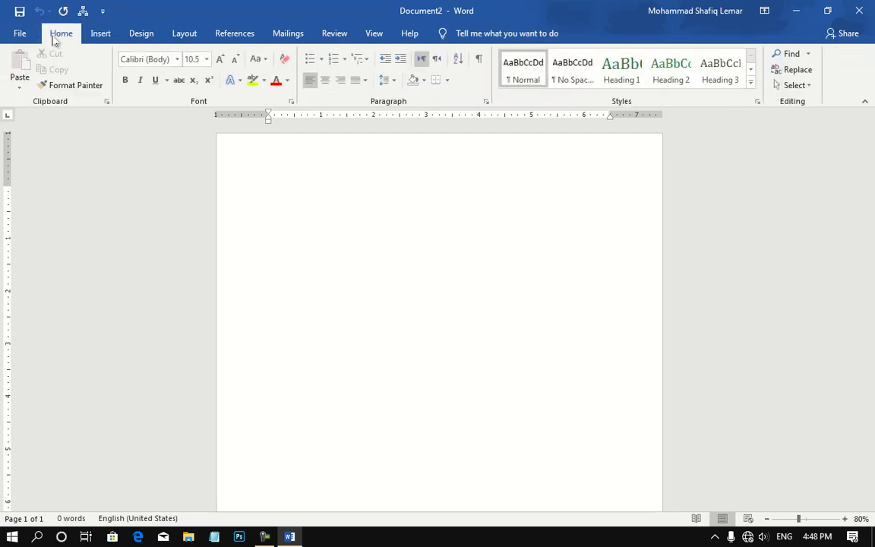
pyautogui.click(101, 34)
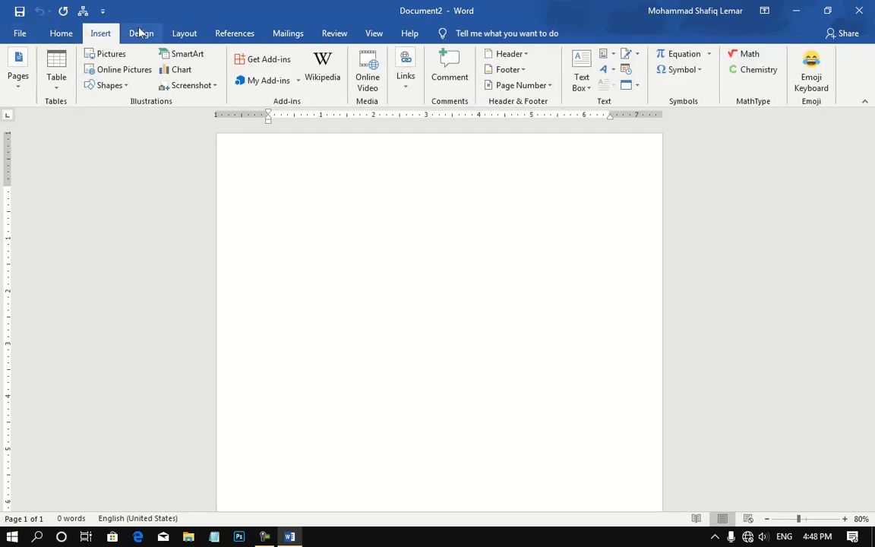
pyautogui.click(141, 33)
pyautogui.click(189, 35)
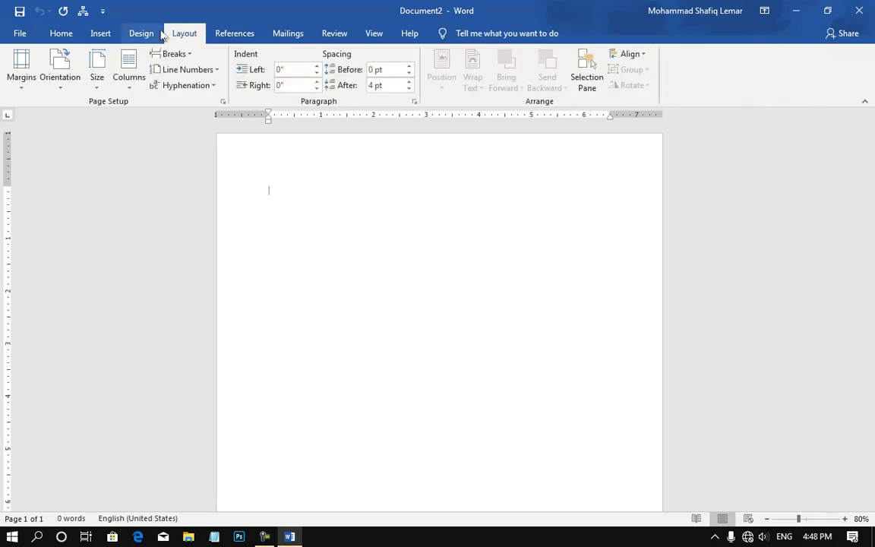
pyautogui.click(61, 34)
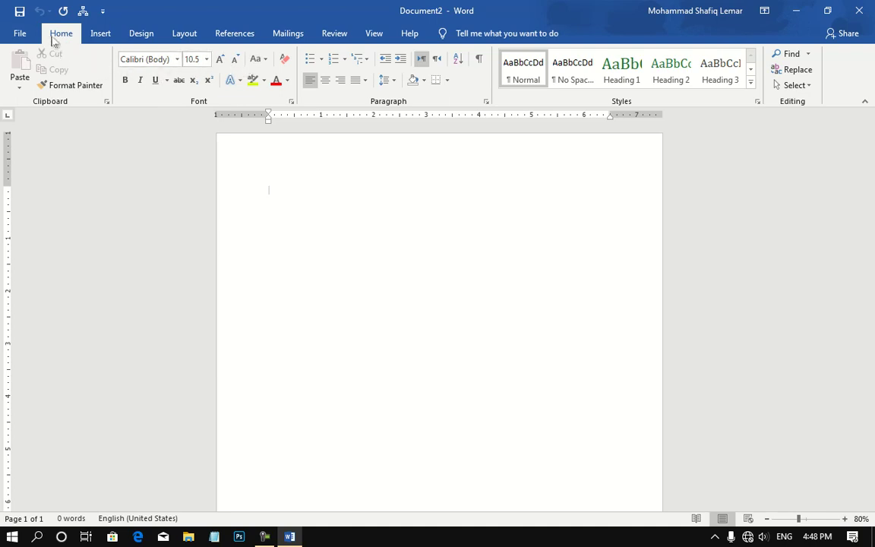
pyautogui.click(101, 35)
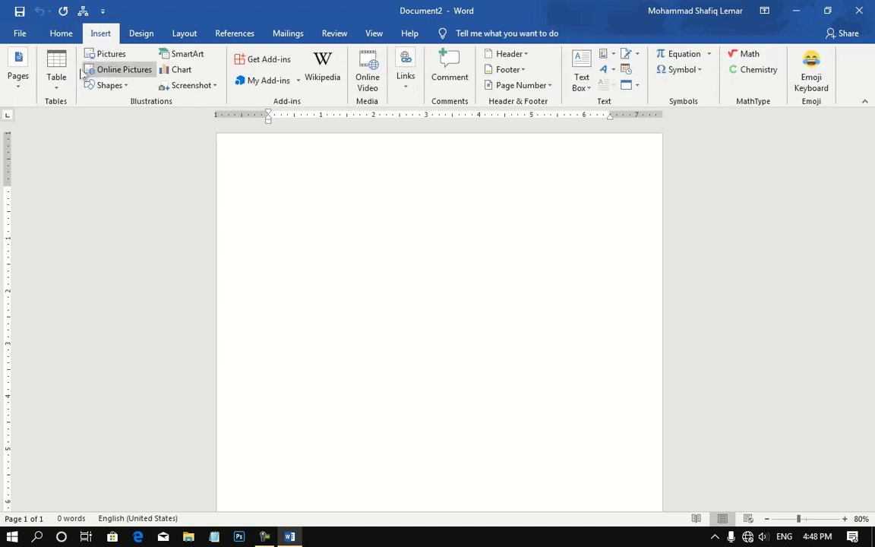
pyautogui.click(144, 36)
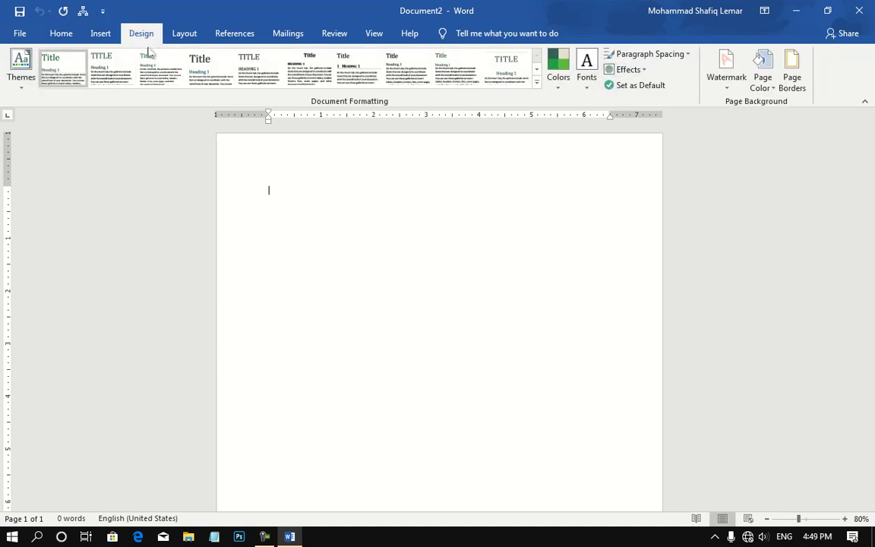
pyautogui.click(62, 36)
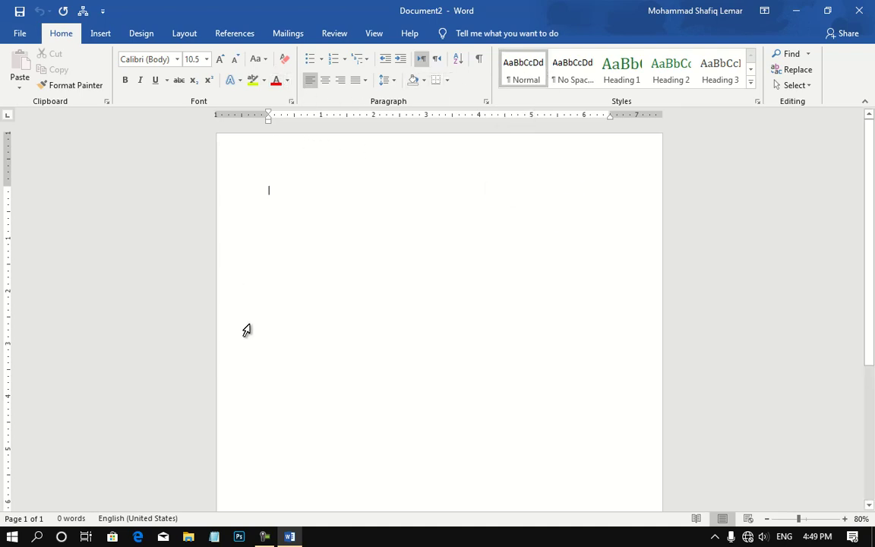
# Select all the text in Document2 and delete it, leaving one empty page.
pyautogui.scroll(-5, 275, 451)
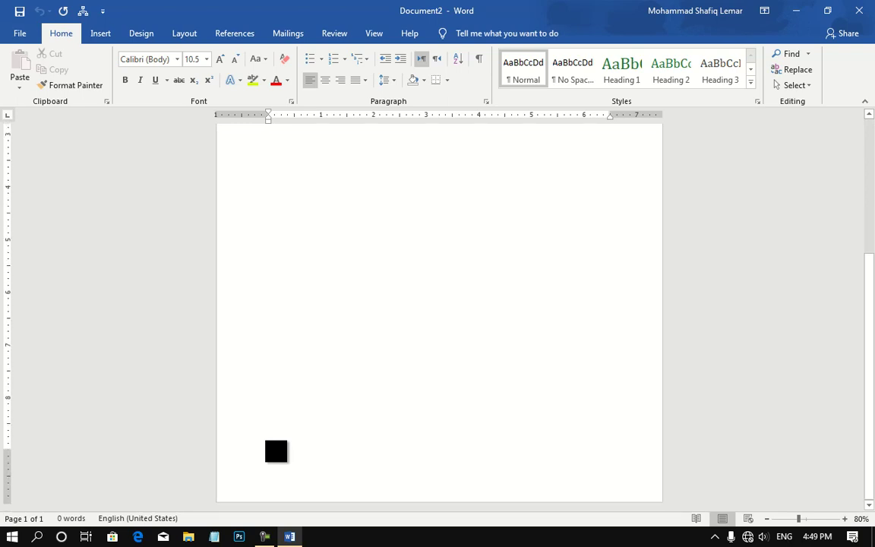
pyautogui.keyDown('ctrl'); pyautogui.scroll(-1, 275, 451); pyautogui.keyUp('ctrl')
pyautogui.keyDown('ctrl'); pyautogui.scroll(-4, 276, 451); pyautogui.keyUp('ctrl')
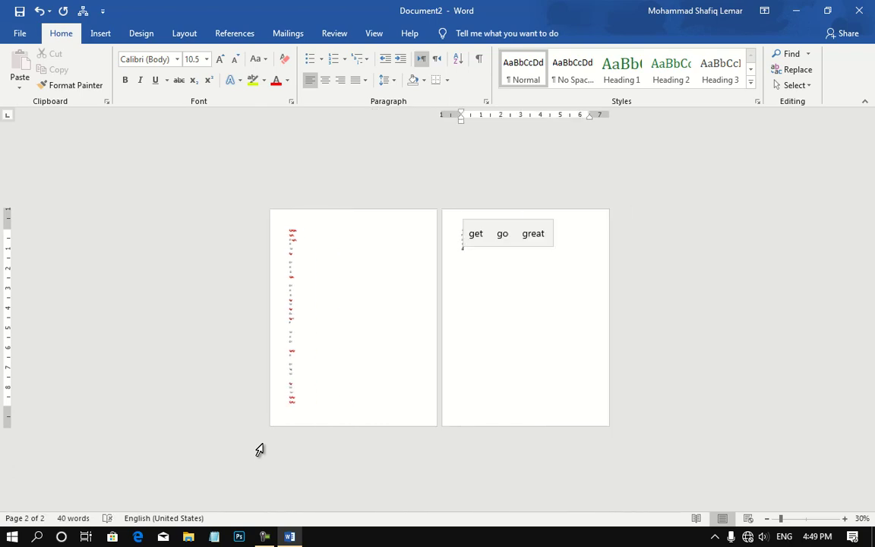
pyautogui.hotkey('ctrl', 'a')
pyautogui.press('Delete')
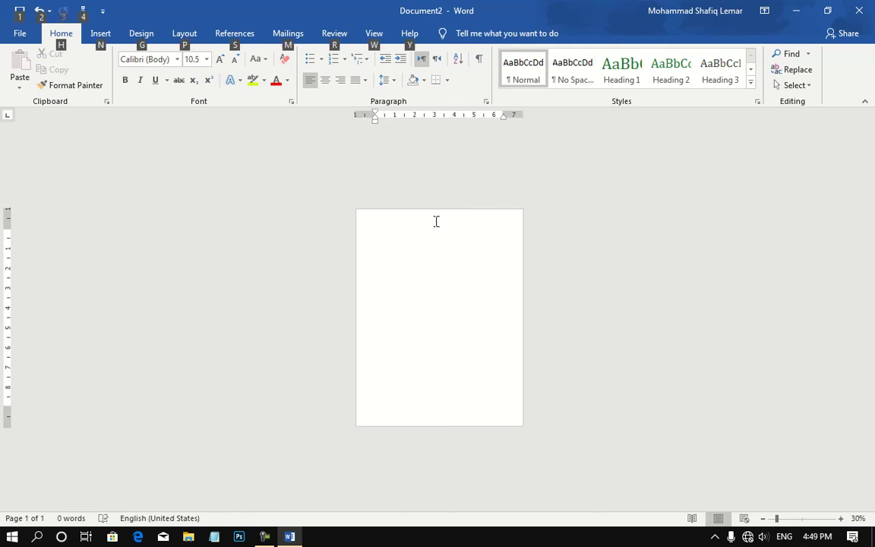
pyautogui.keyDown('ctrl'); pyautogui.scroll(4, 429, 216); pyautogui.keyUp('ctrl')
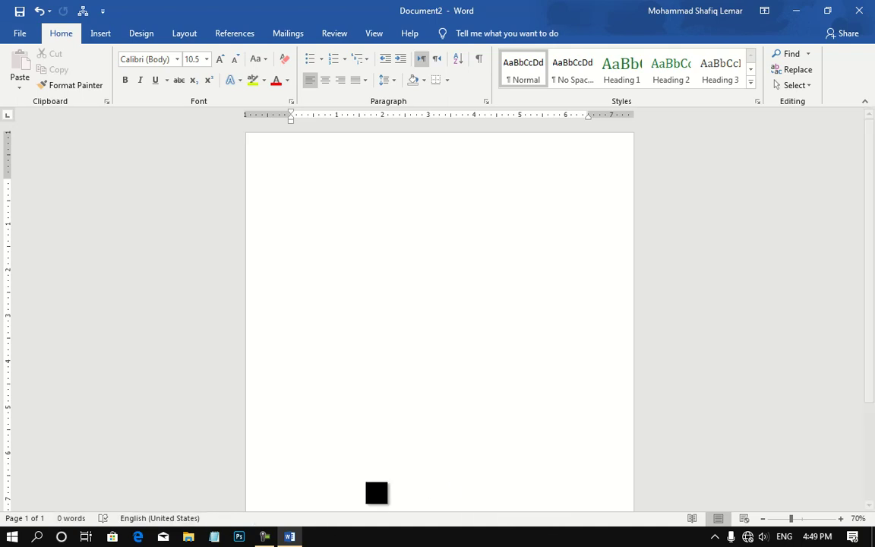
# Generate five sample paragraphs with =rand(), then copy them all and paste them again.
pyautogui.write('=ra')
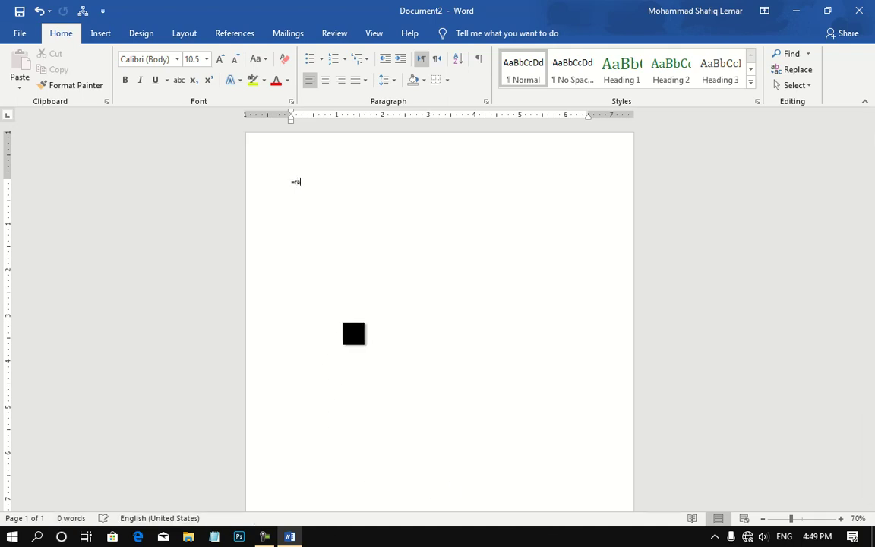
pyautogui.write('nd()')
pyautogui.press('Return')
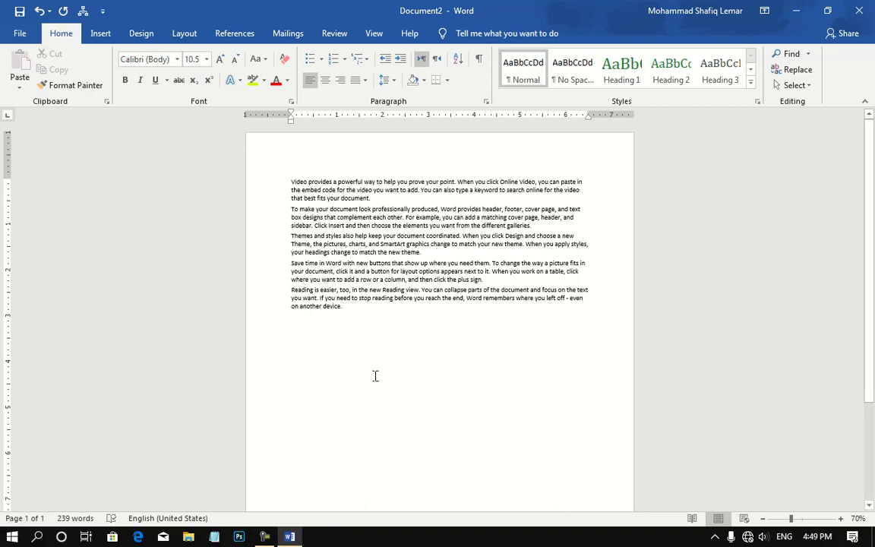
pyautogui.hotkey('ctrl', 'a')
pyautogui.hotkey('ctrl', 'c')
pyautogui.hotkey('ctrl', 'v')
pyautogui.hotkey('ctrl', 'v')
pyautogui.hotkey('ctrl', 'v')
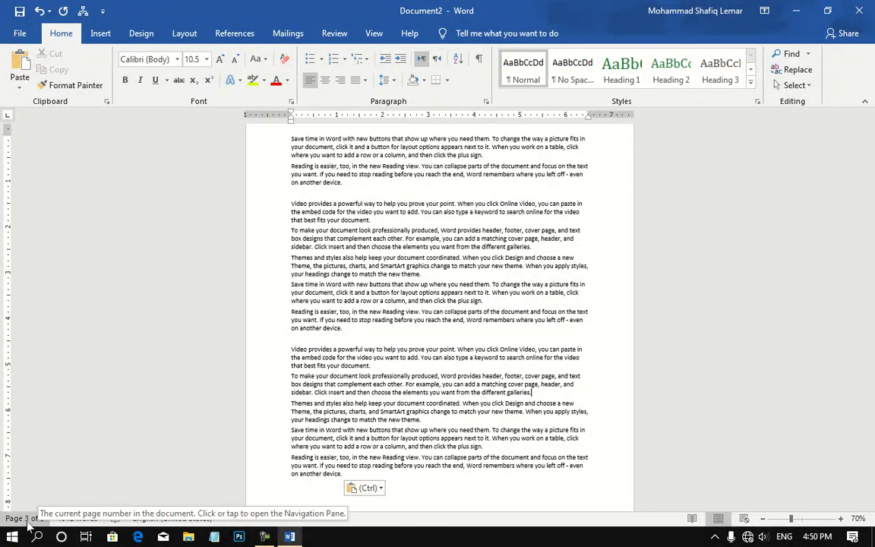
# Type 'dfgdfgdf' after the word 'theme.' and zoom in to about 164%.
pyautogui.keyDown('ctrl'); pyautogui.scroll(-1, 367, 273); pyautogui.keyUp('ctrl')
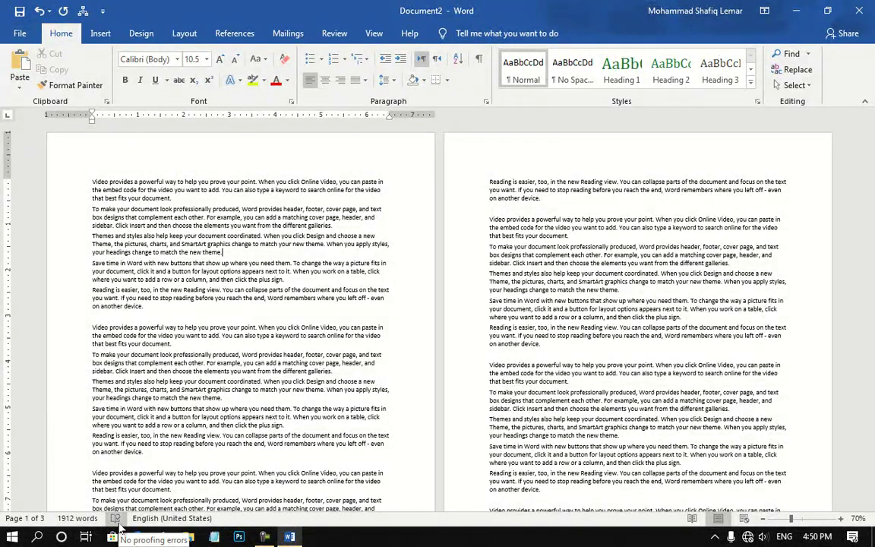
pyautogui.click(240, 398)
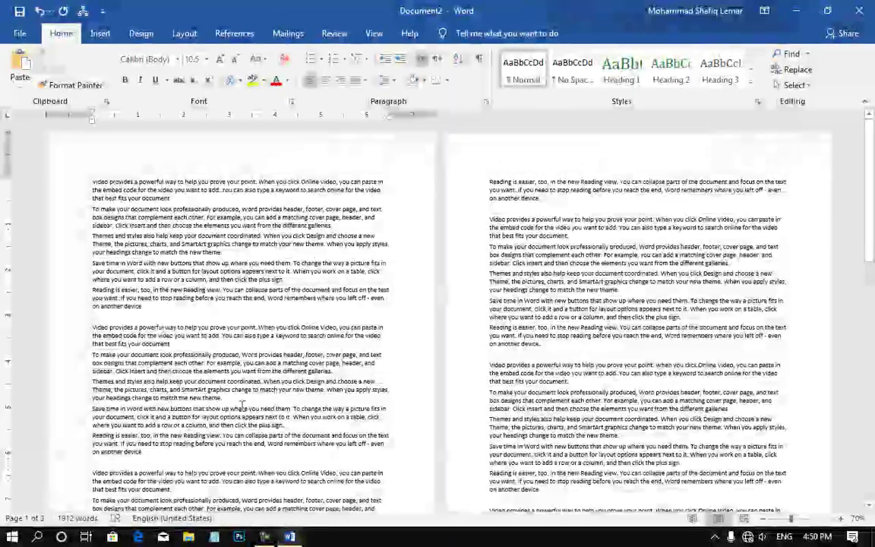
pyautogui.write('dfgdfgdf')
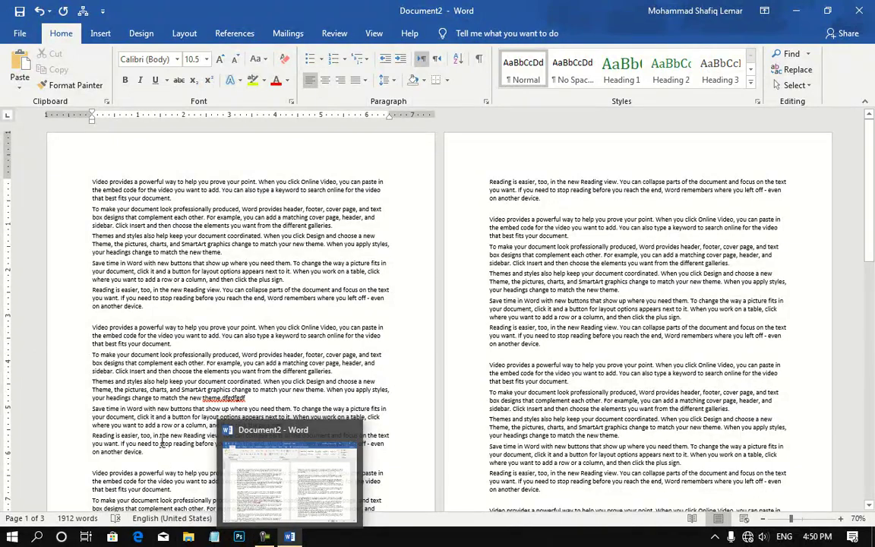
pyautogui.moveTo(791, 517)
pyautogui.mouseDown()
pyautogui.moveTo(834, 518)
pyautogui.moveTo(767, 523)
pyautogui.moveTo(809, 525)
pyautogui.mouseUp()
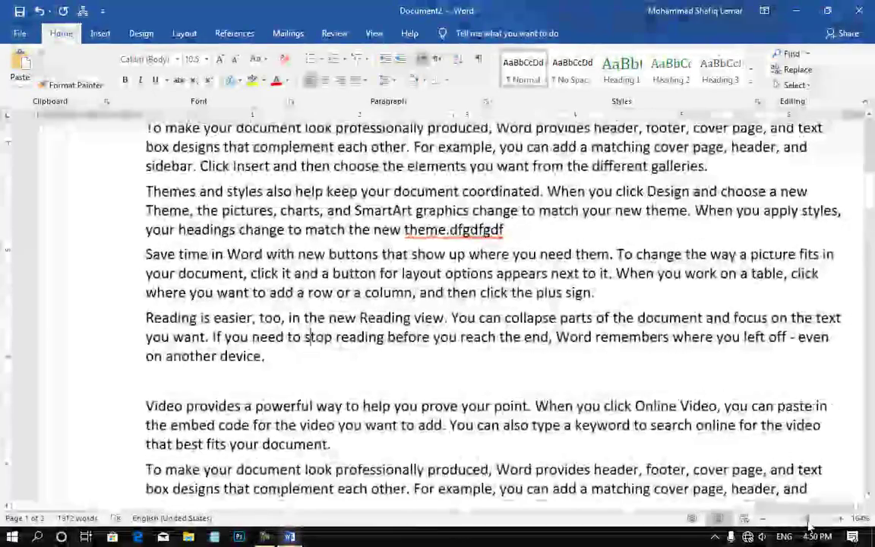
pyautogui.scroll(-2, 448, 240)
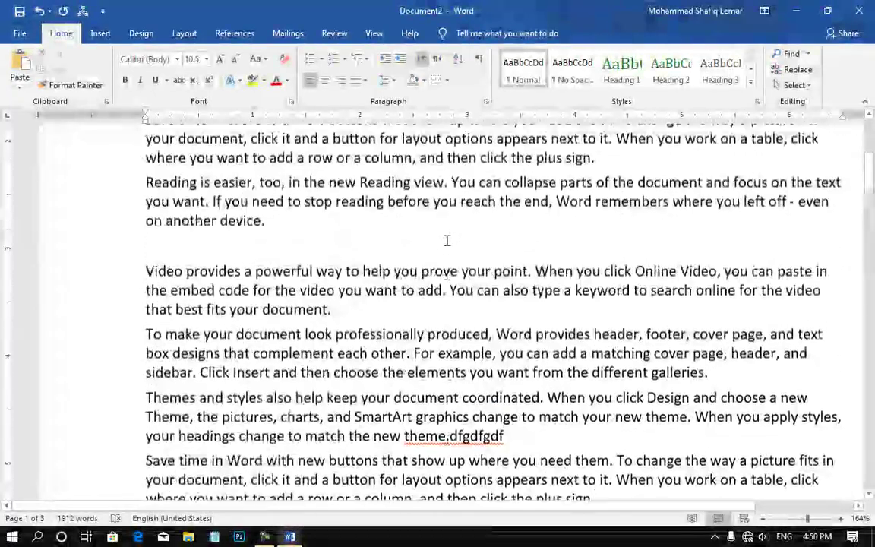